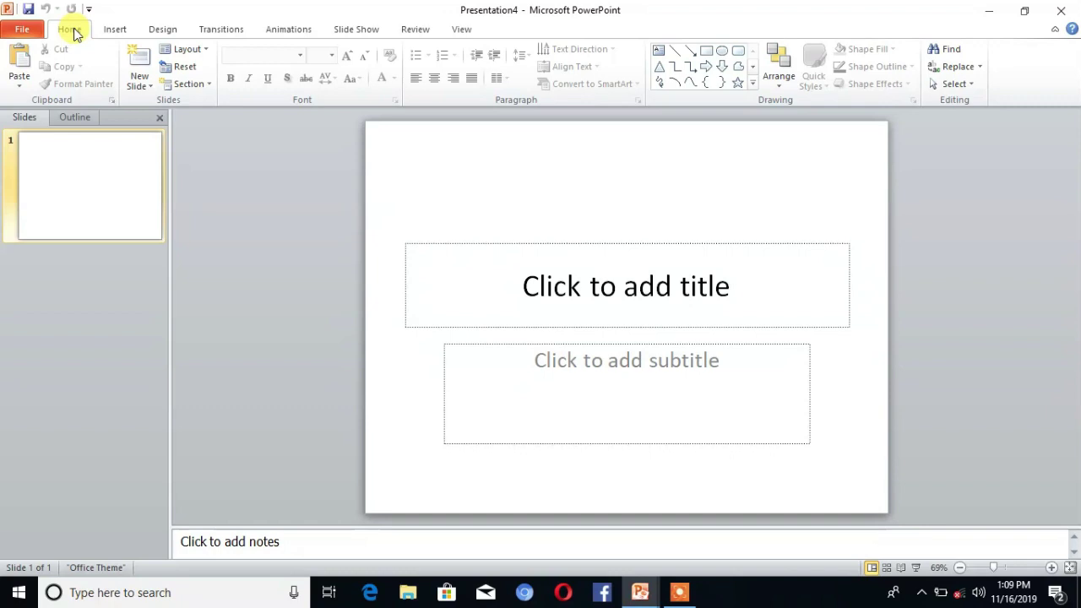
- Switch the slide to the Blank layout and draw a small circle in the slide's upper-left area
left_click(200, 54)
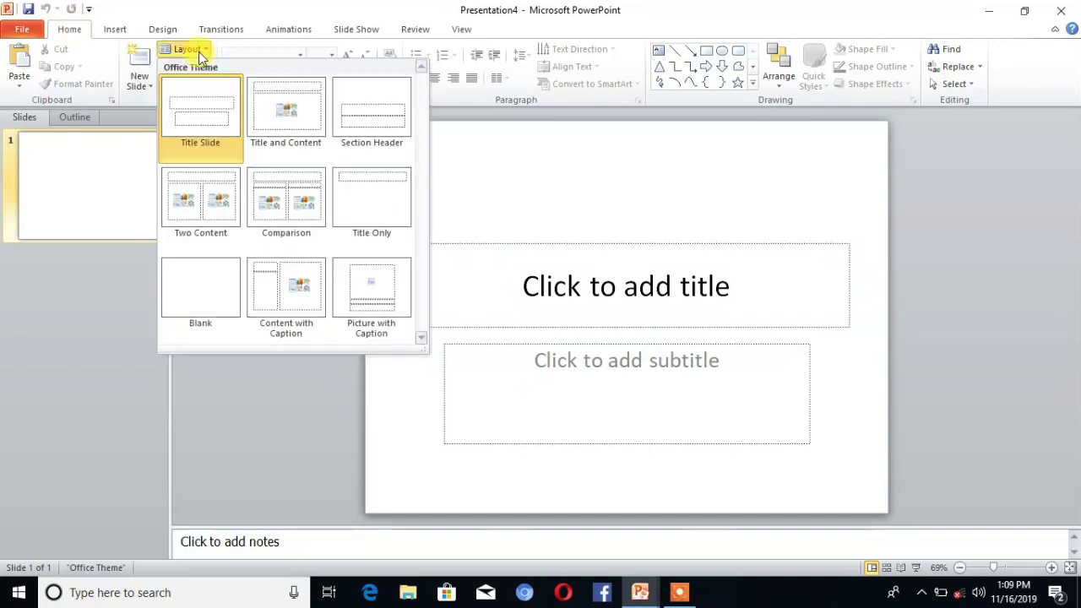
left_click(211, 285)
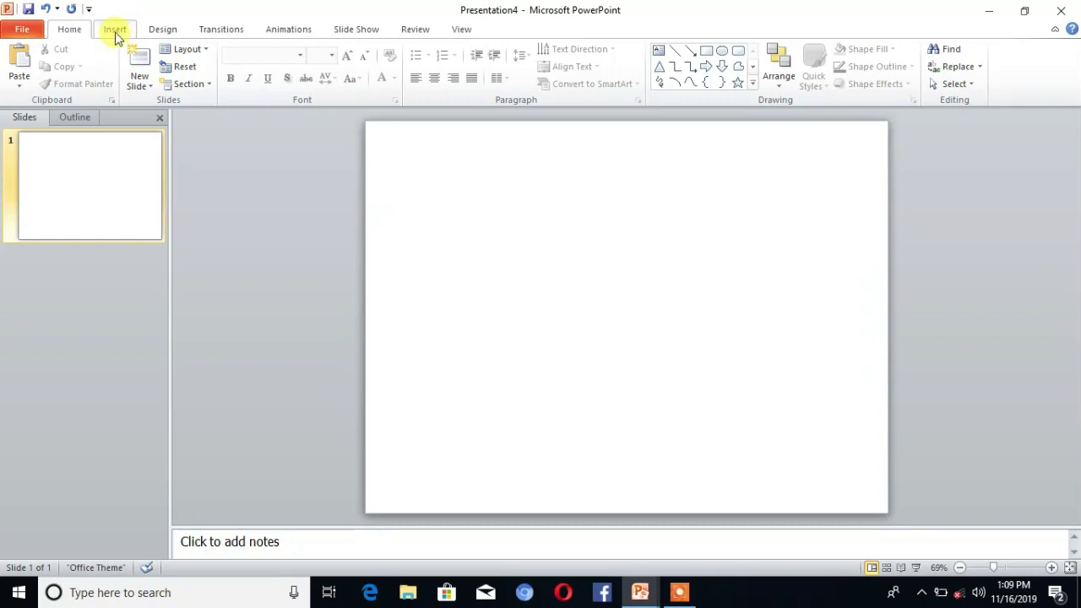
left_click(115, 33)
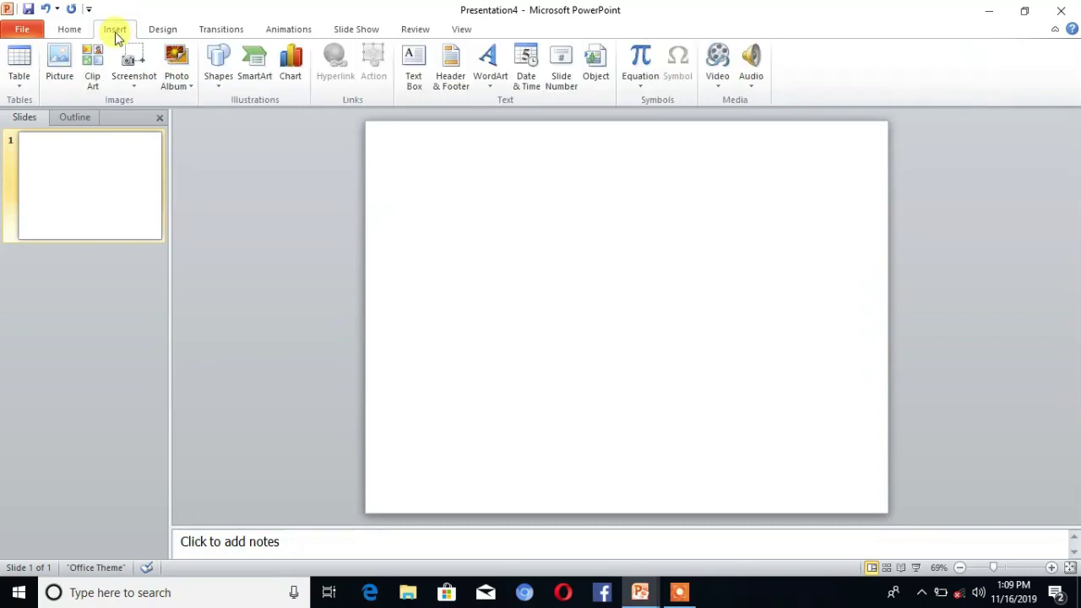
left_click(221, 90)
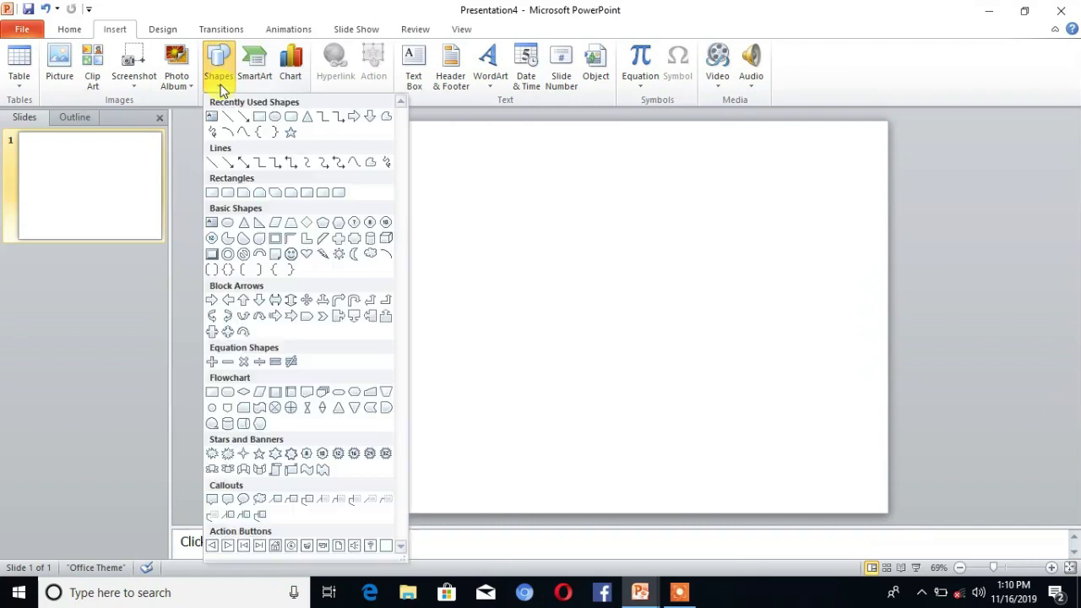
left_click(257, 116)
mouse_move(448, 164)
left_mouse_down()
mouse_move(490, 188)
mouse_move(494, 214)
mouse_move(514, 228)
left_mouse_up()
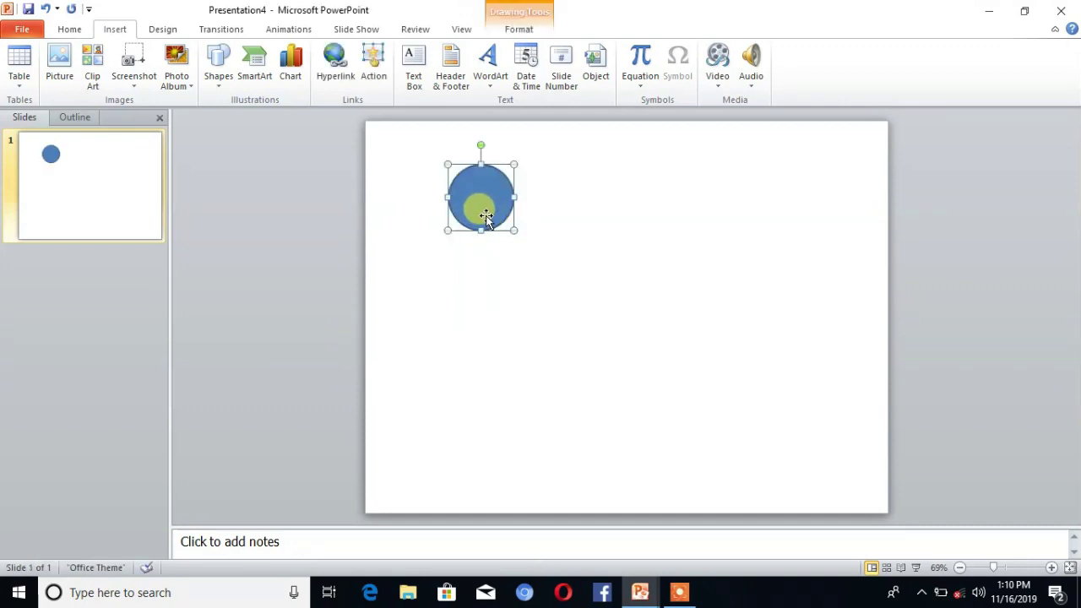
- Give the circle a gradient fill of the Radial type
right_click(485, 216)
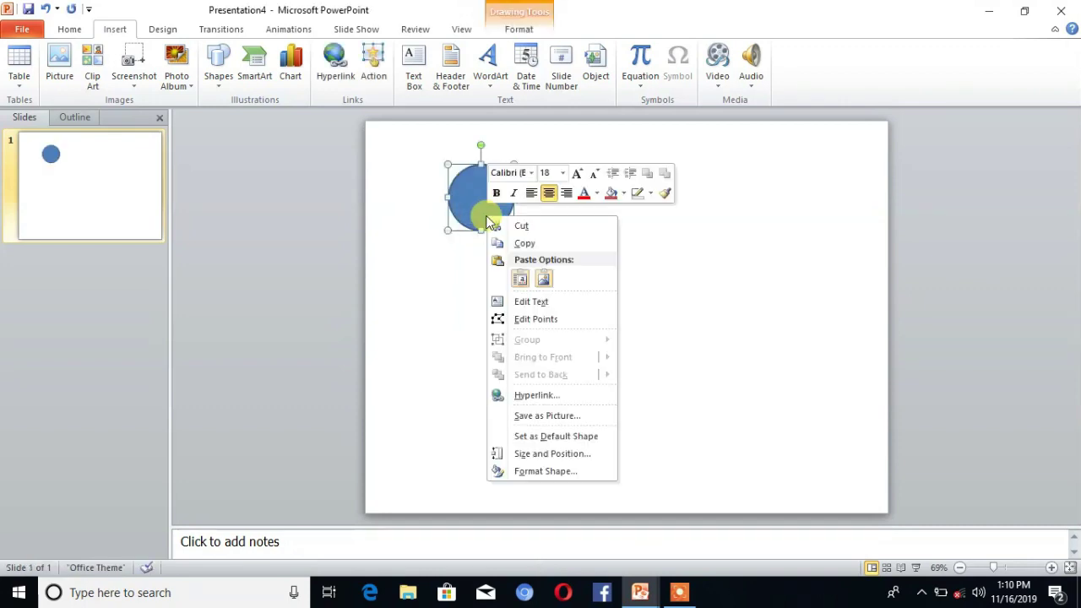
left_click(531, 478)
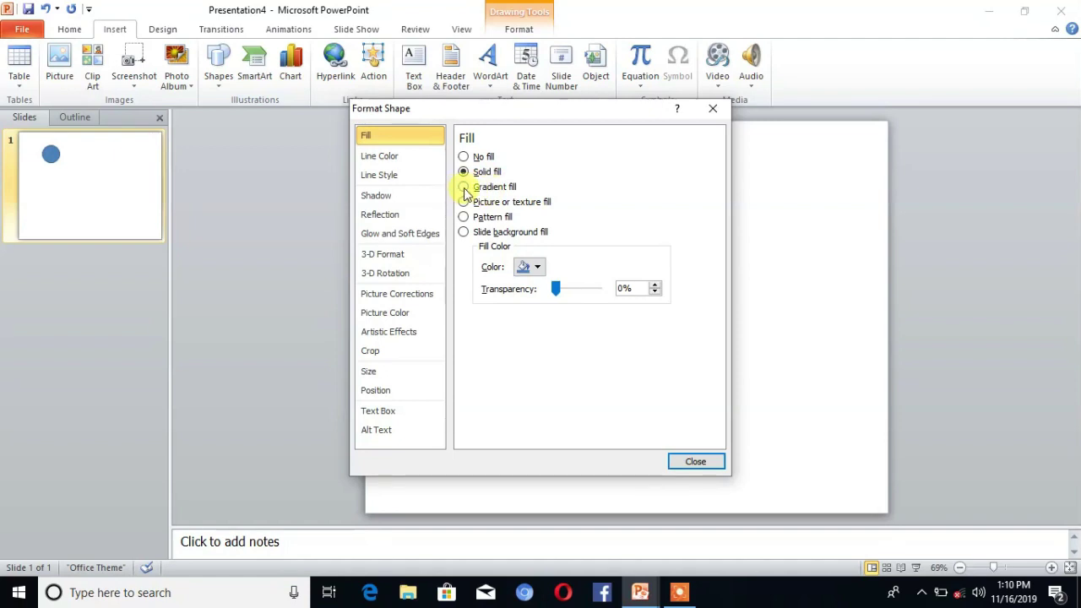
left_click(464, 187)
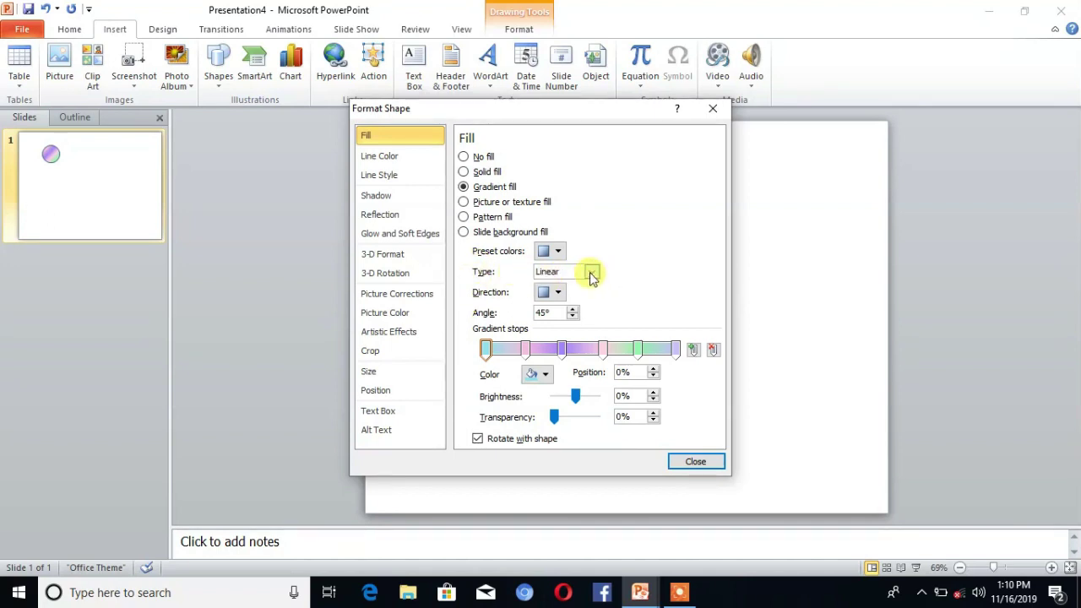
left_click(591, 273)
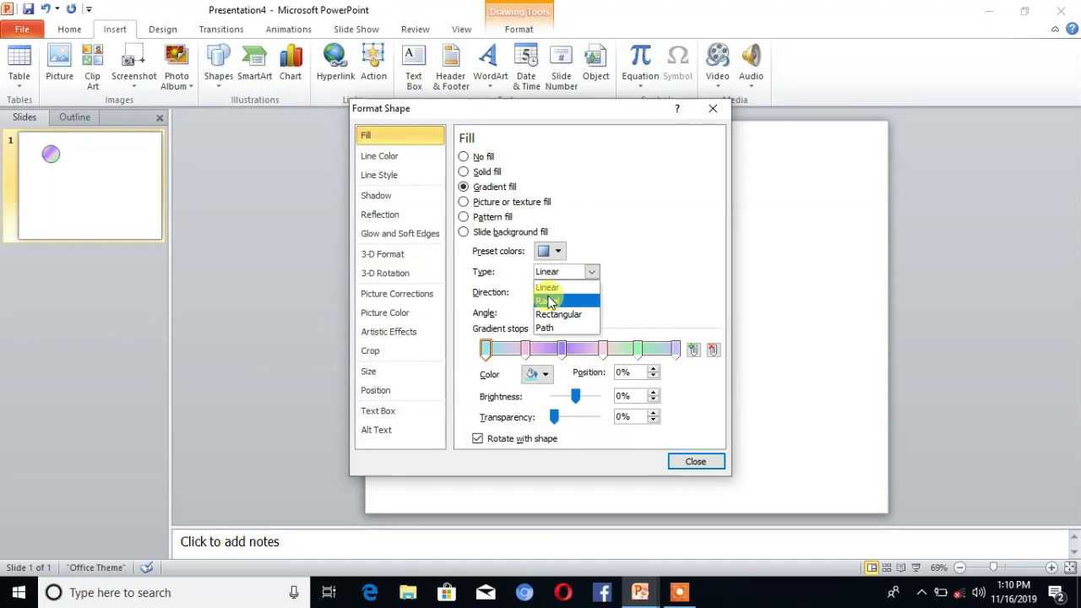
left_click(550, 302)
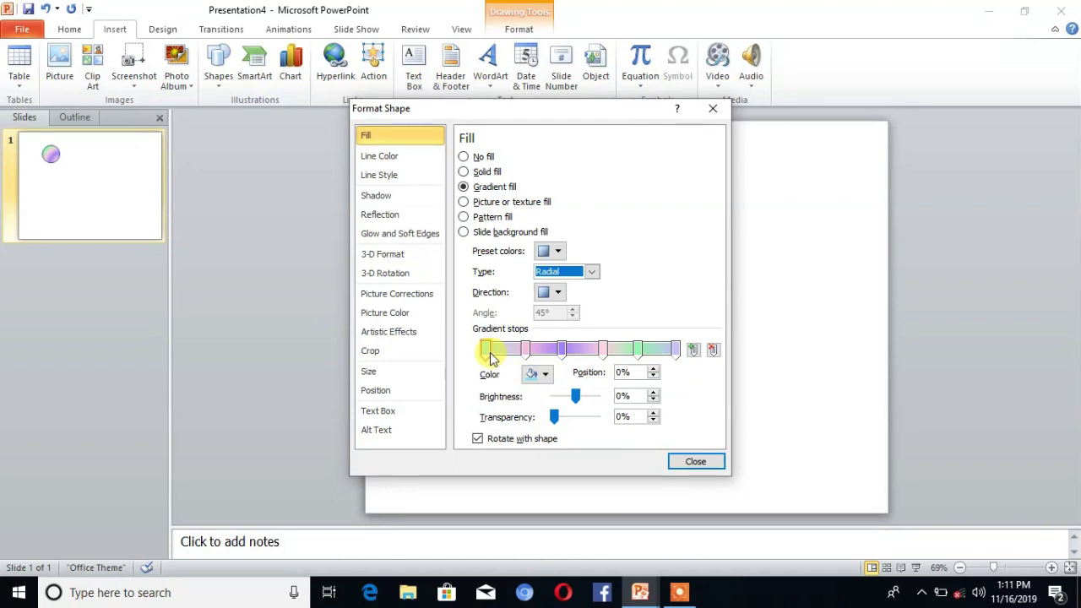
- Set the first gradient stop to a brighter custom cyan, RGB 106, 229, 246
left_click(546, 375)
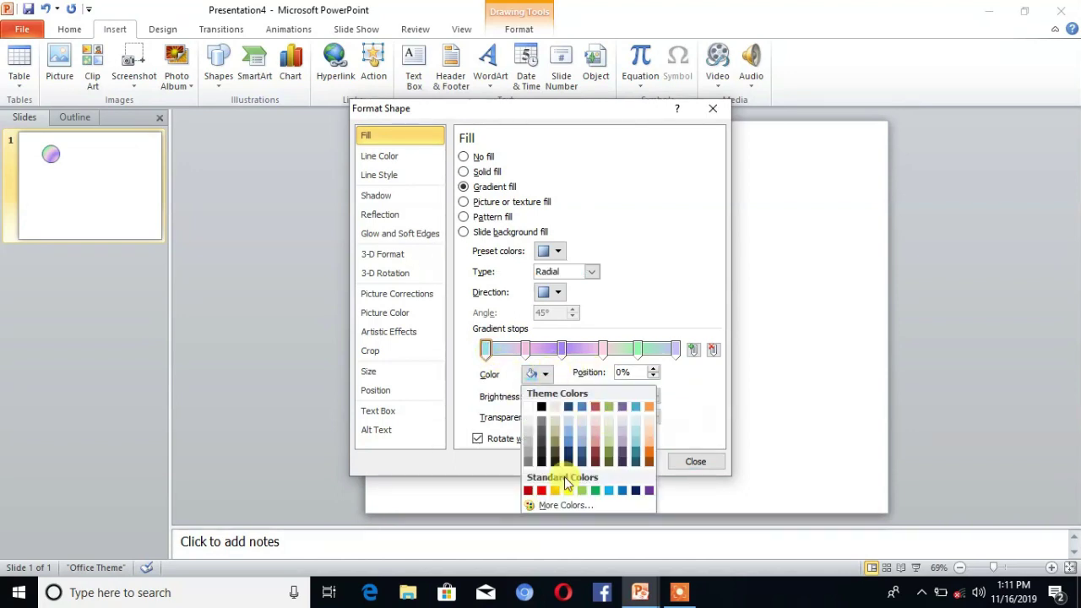
left_click(568, 505)
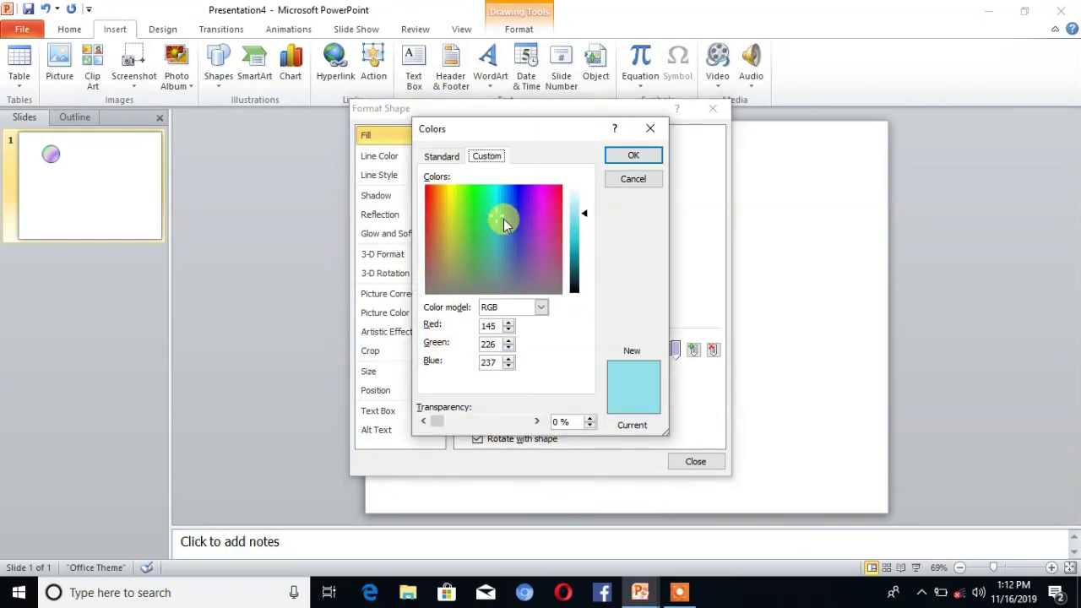
left_click_drag(503, 220, 496, 197)
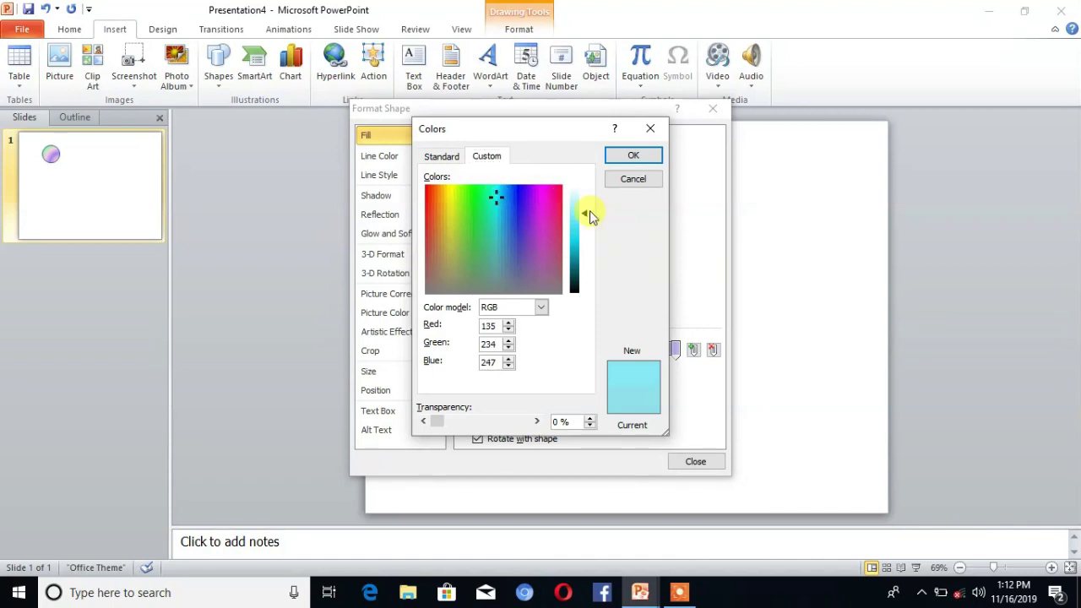
left_click_drag(589, 210, 587, 225)
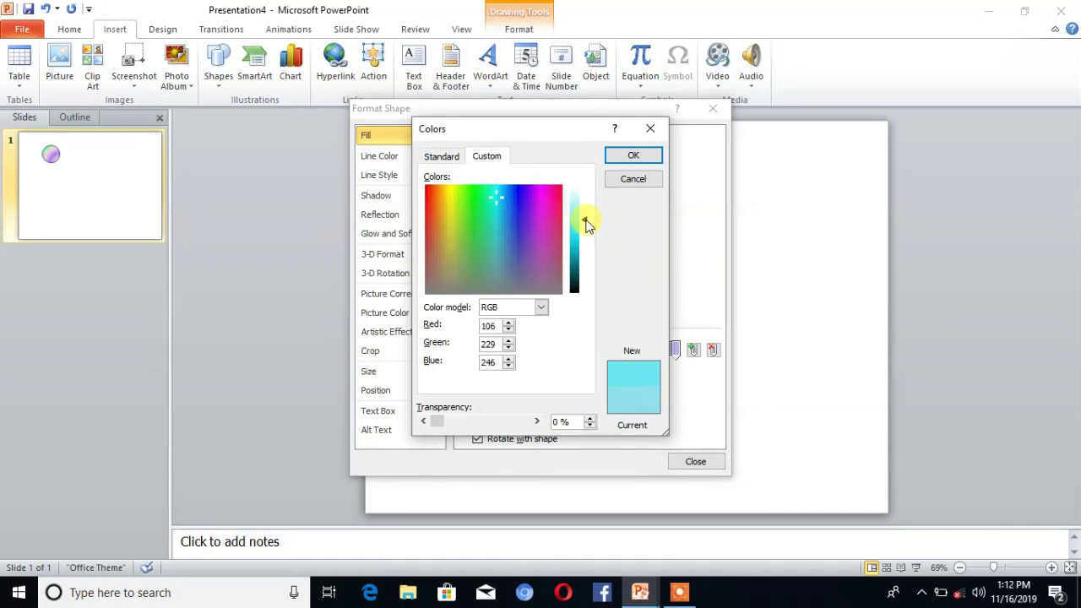
left_click(632, 157)
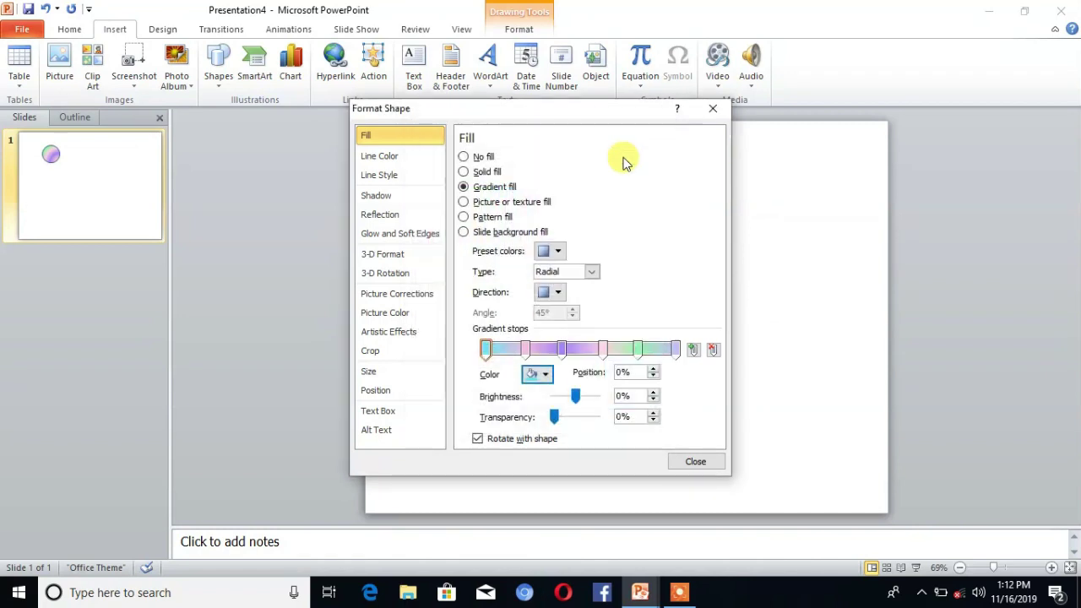
- Recolor the second gradient stop with a stronger custom pink, RGB 249, 169, 217
left_click(524, 350)
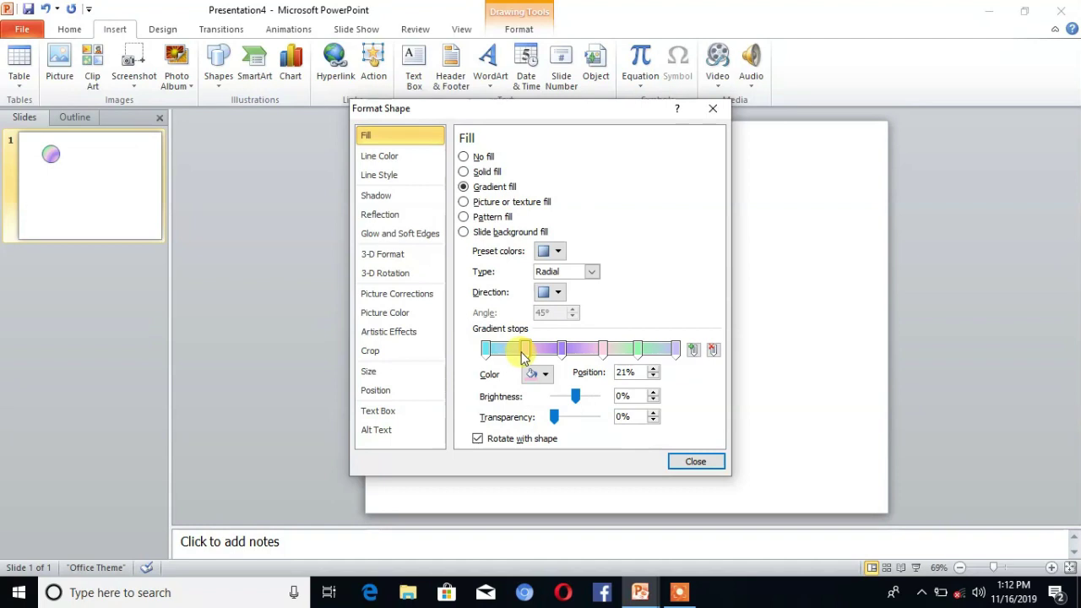
left_click(546, 374)
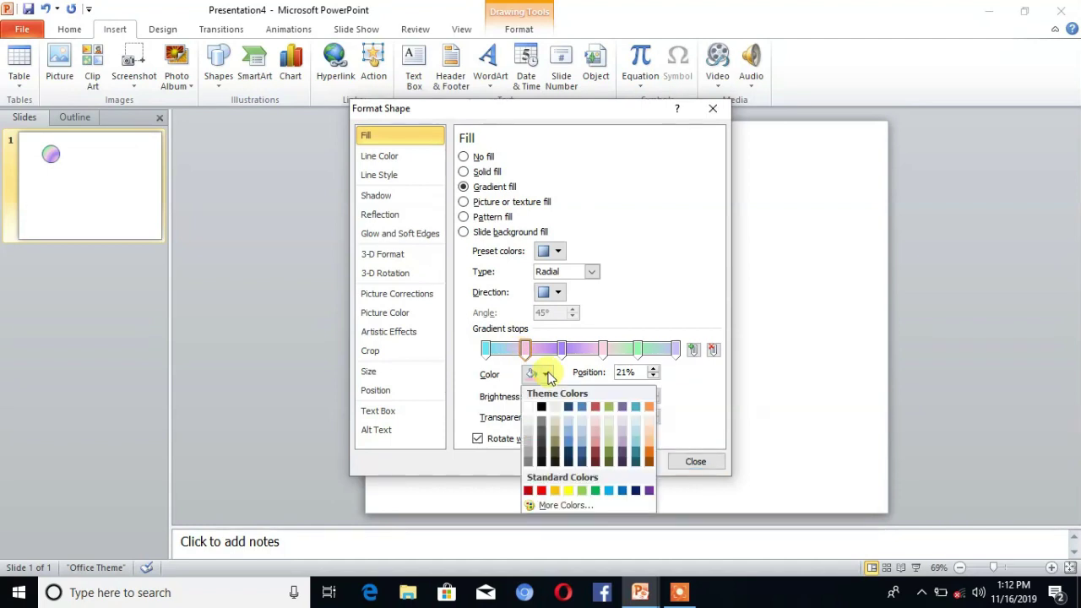
left_click(579, 505)
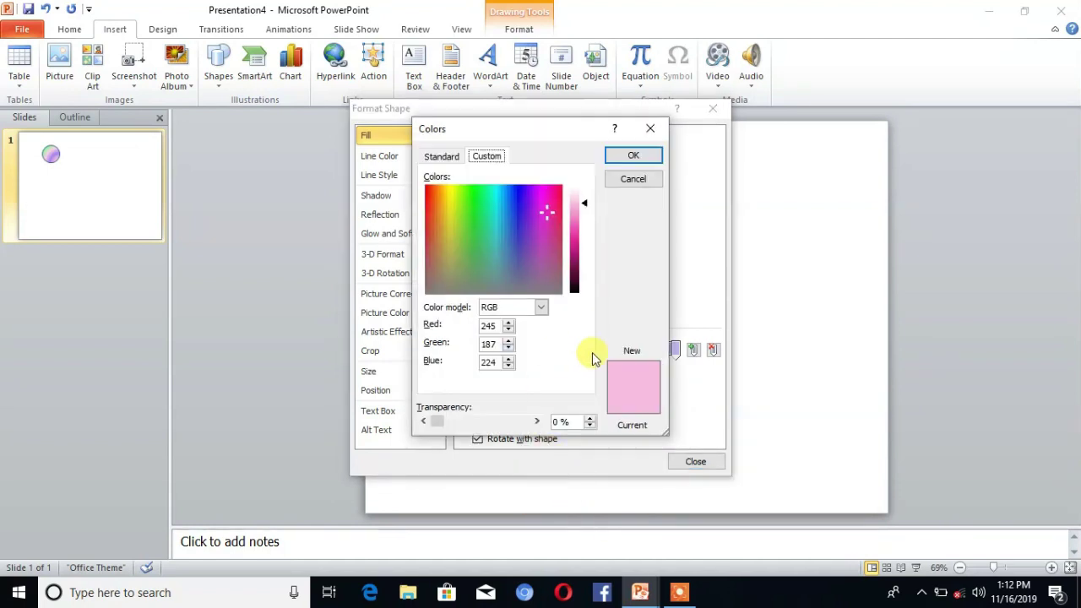
left_click(547, 200)
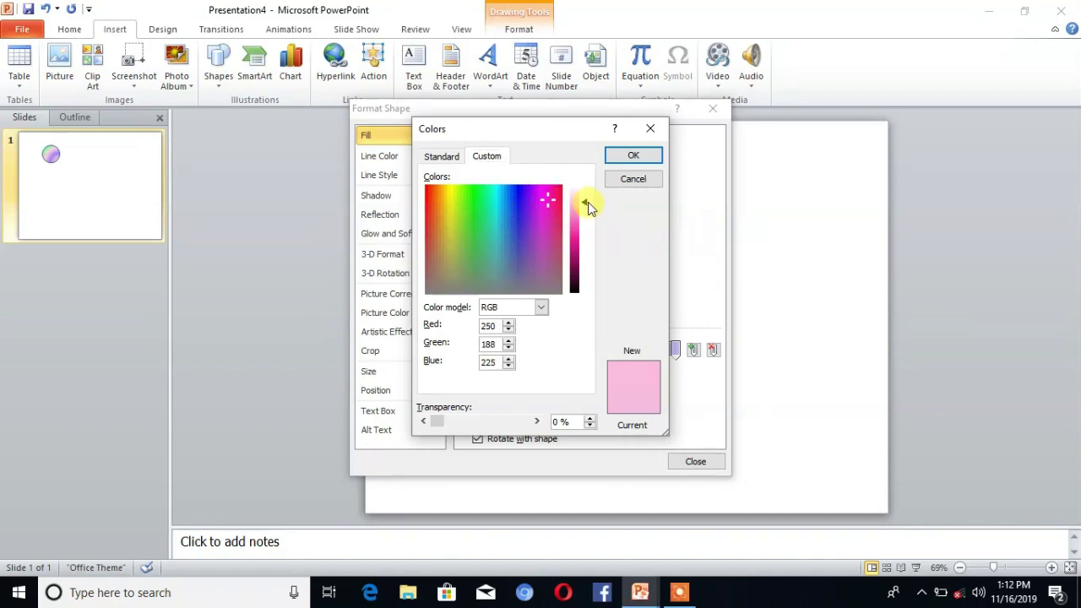
left_click_drag(587, 203, 586, 209)
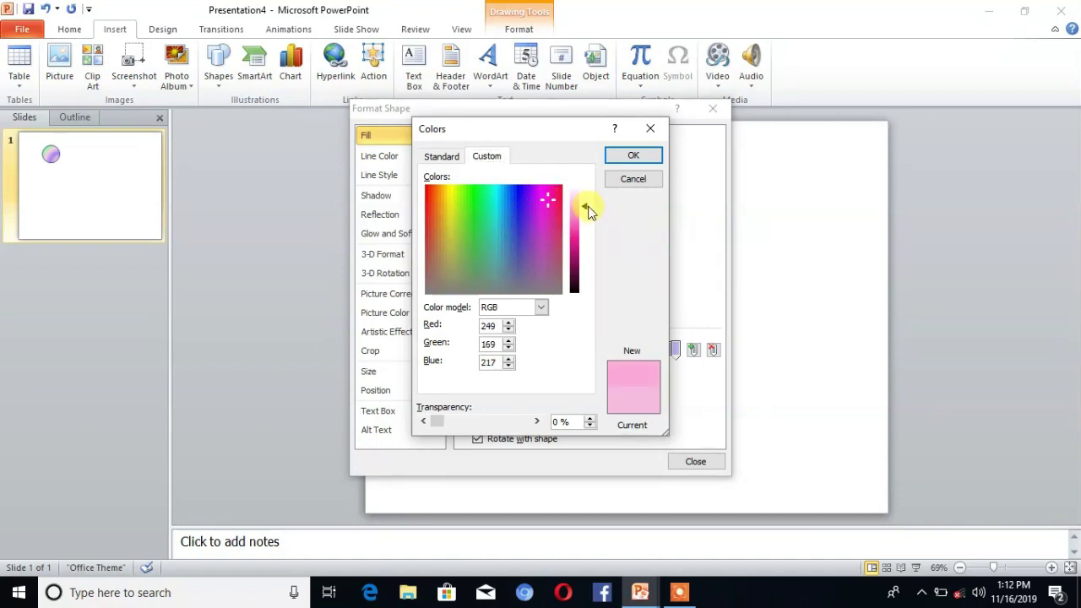
left_click(633, 158)
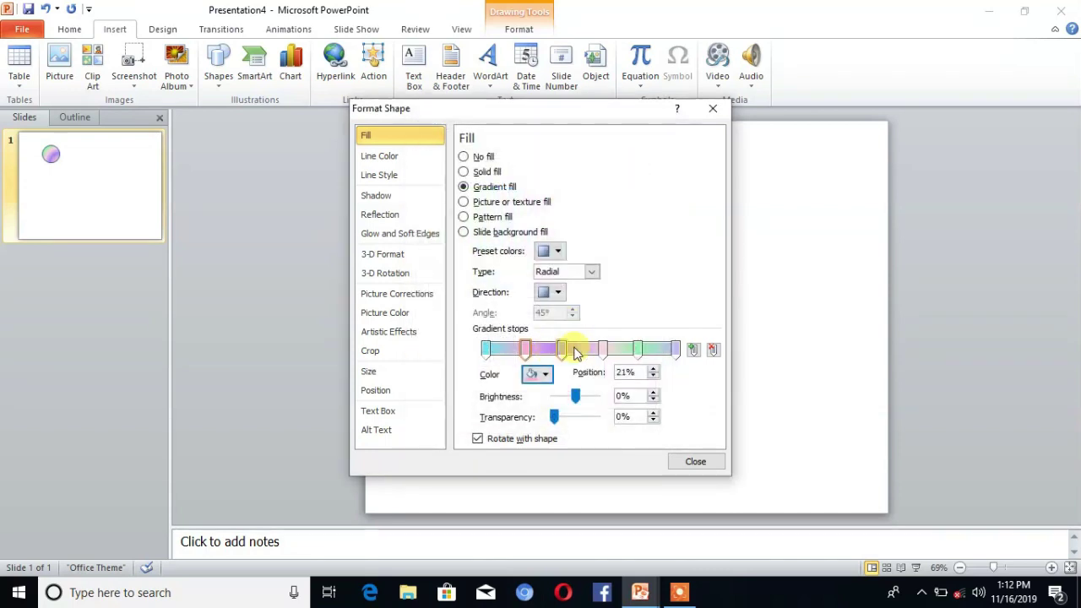
- Change the third gradient stop to a custom blue-violet, RGB 122, 116, 244
left_click(563, 350)
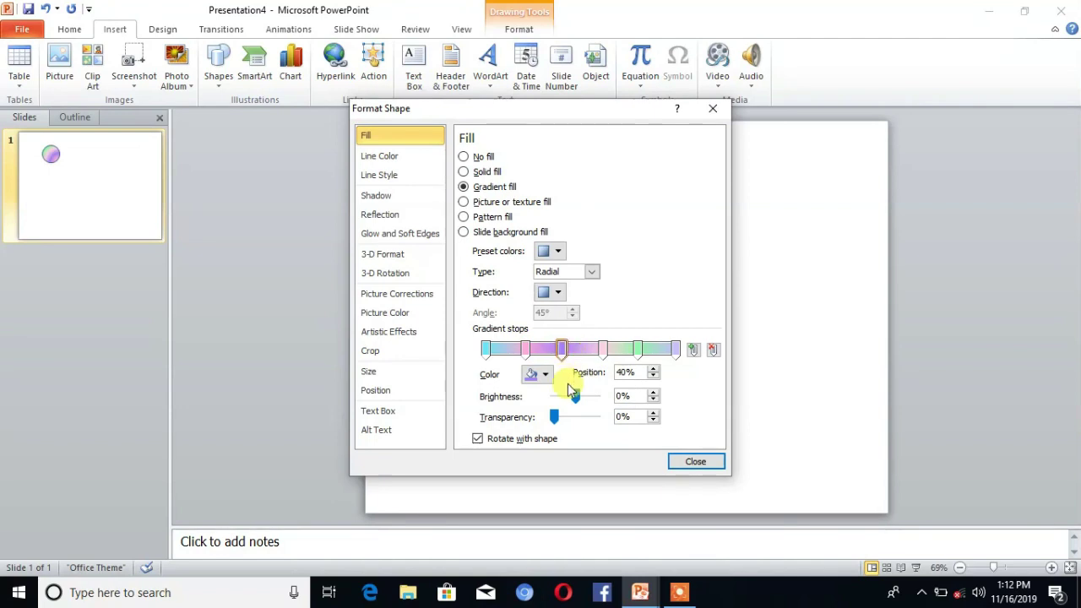
left_click(545, 375)
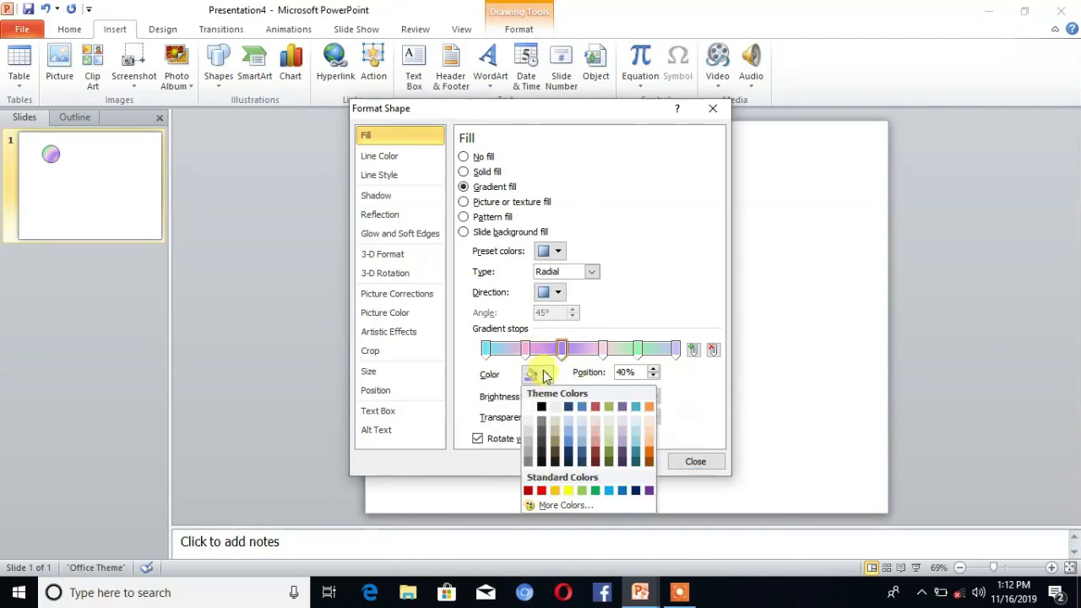
left_click(563, 504)
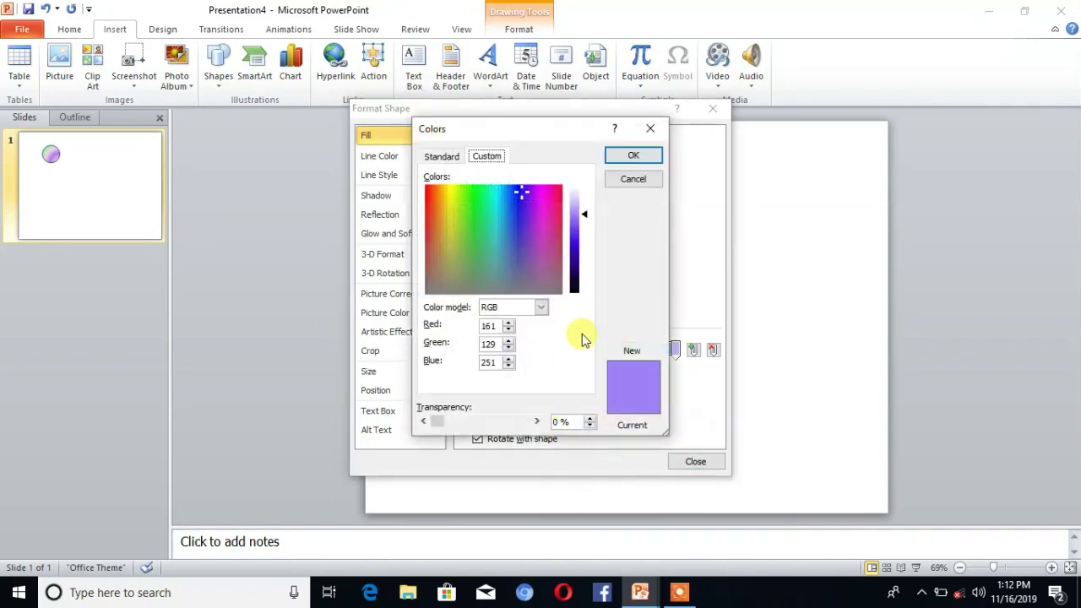
left_click(517, 200)
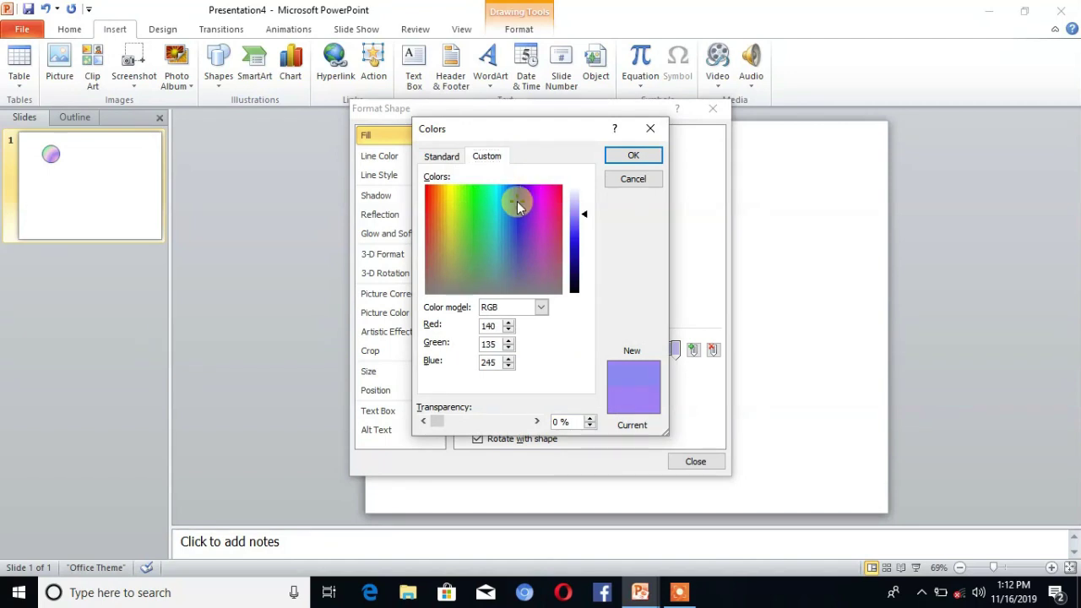
left_click_drag(587, 217, 587, 226)
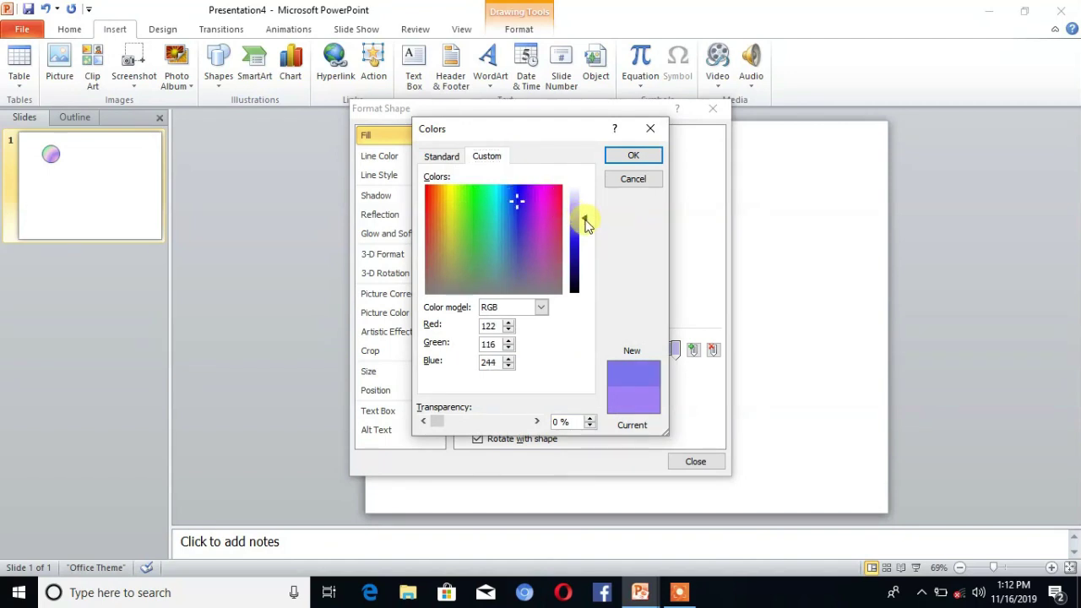
left_click(635, 157)
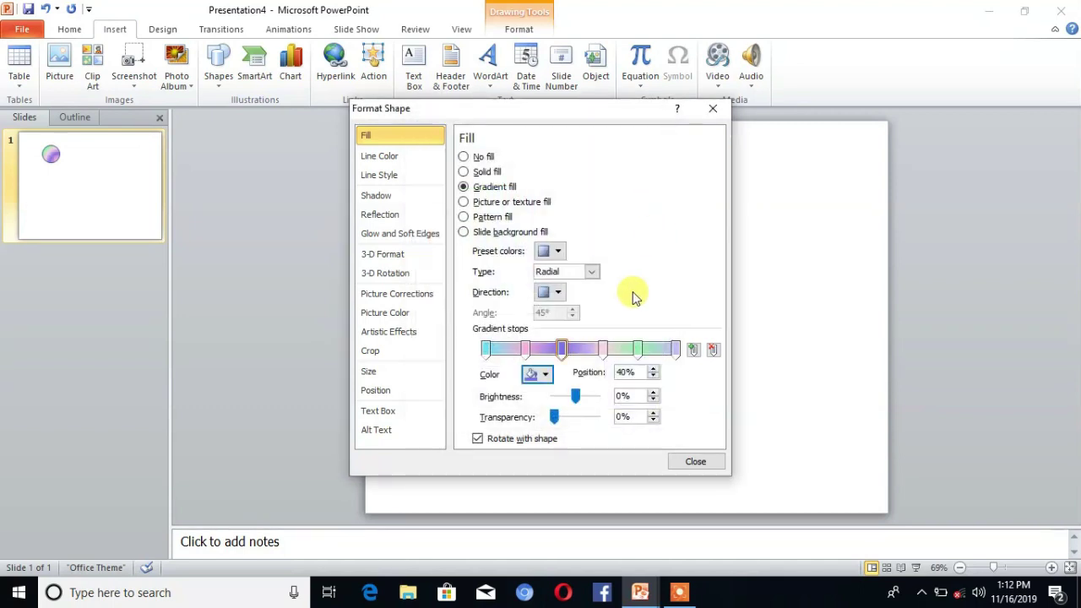
- Darken the fourth gradient stop's custom pink slightly, and select the last stop
left_click(603, 349)
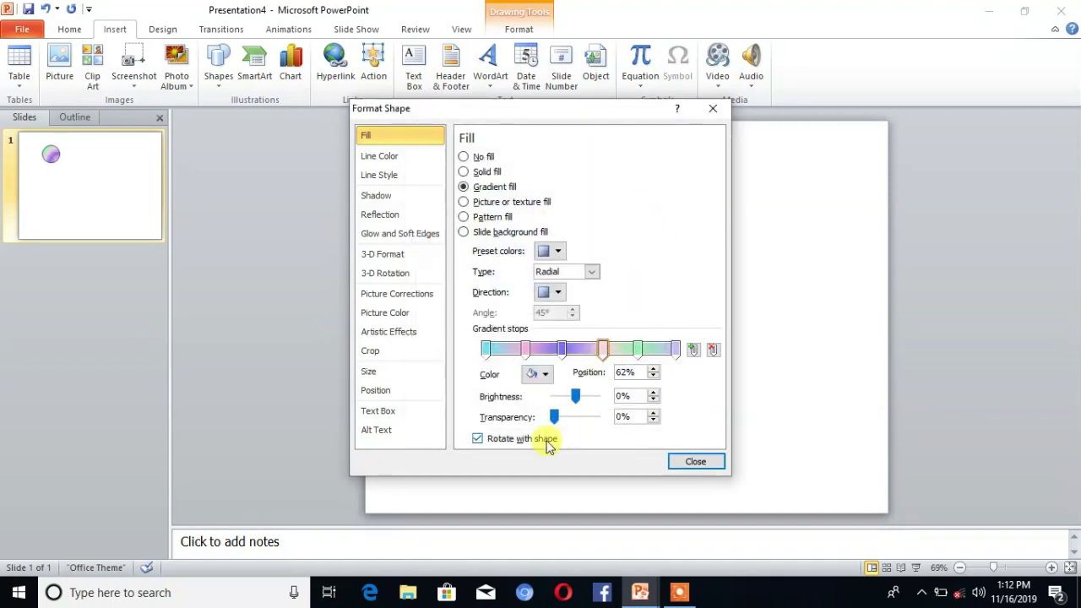
left_click(547, 375)
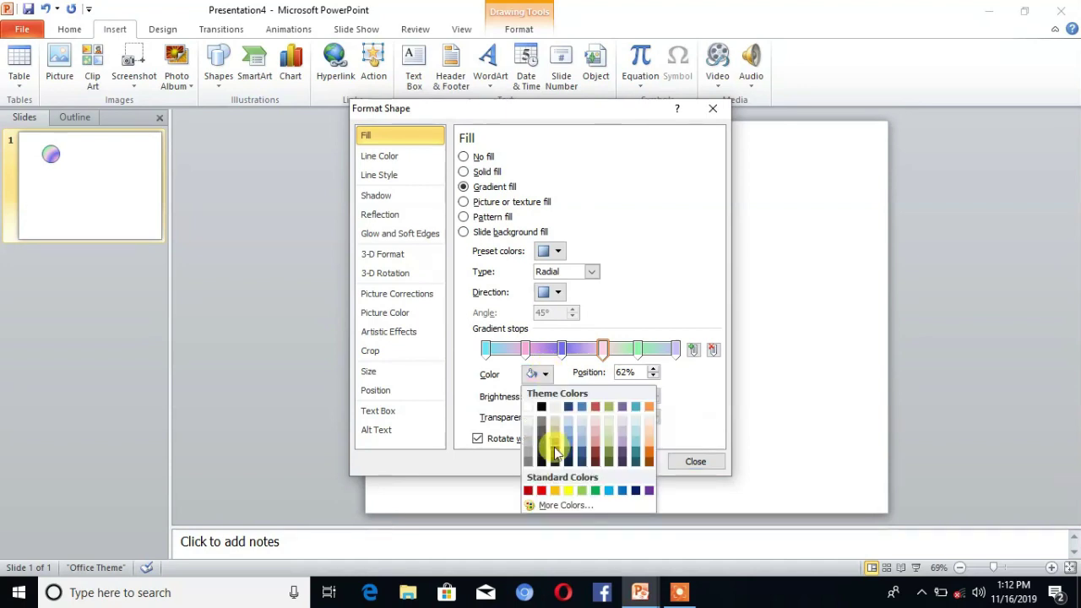
left_click(567, 504)
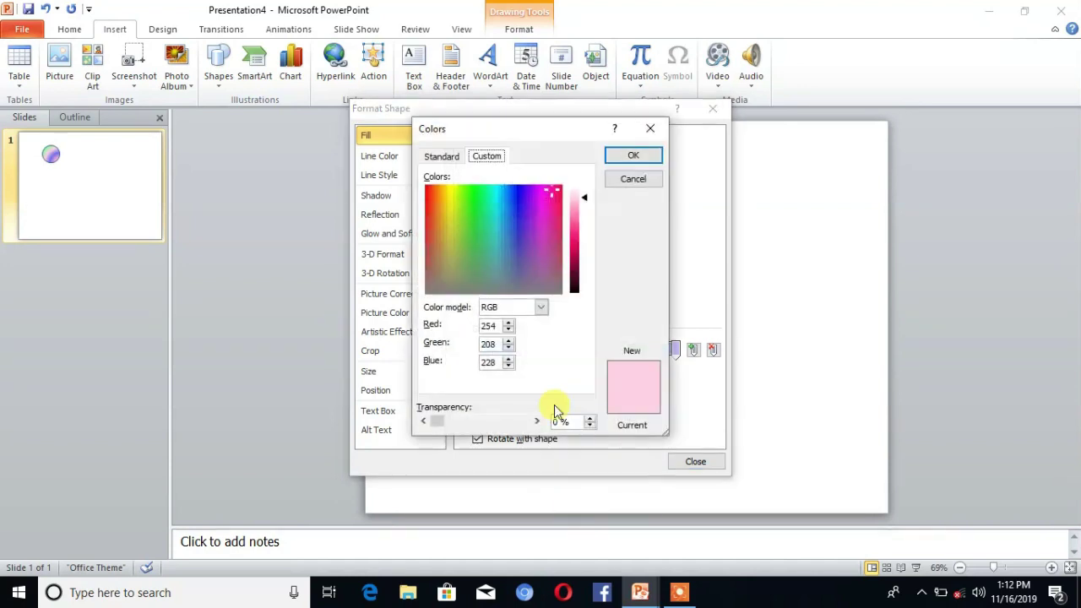
left_click_drag(581, 201, 586, 205)
left_click(648, 154)
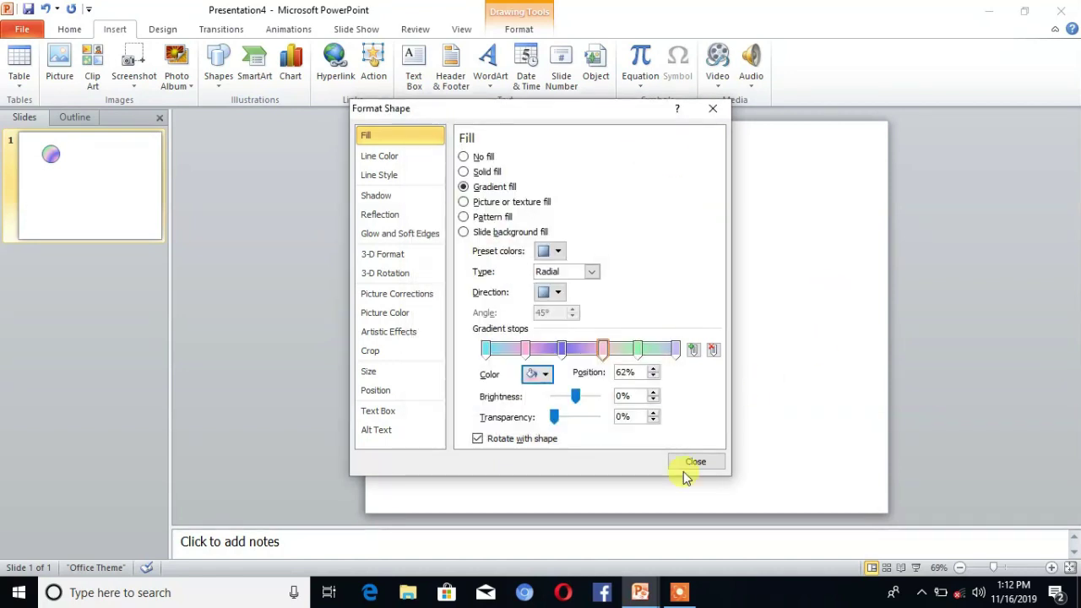
left_click(677, 349)
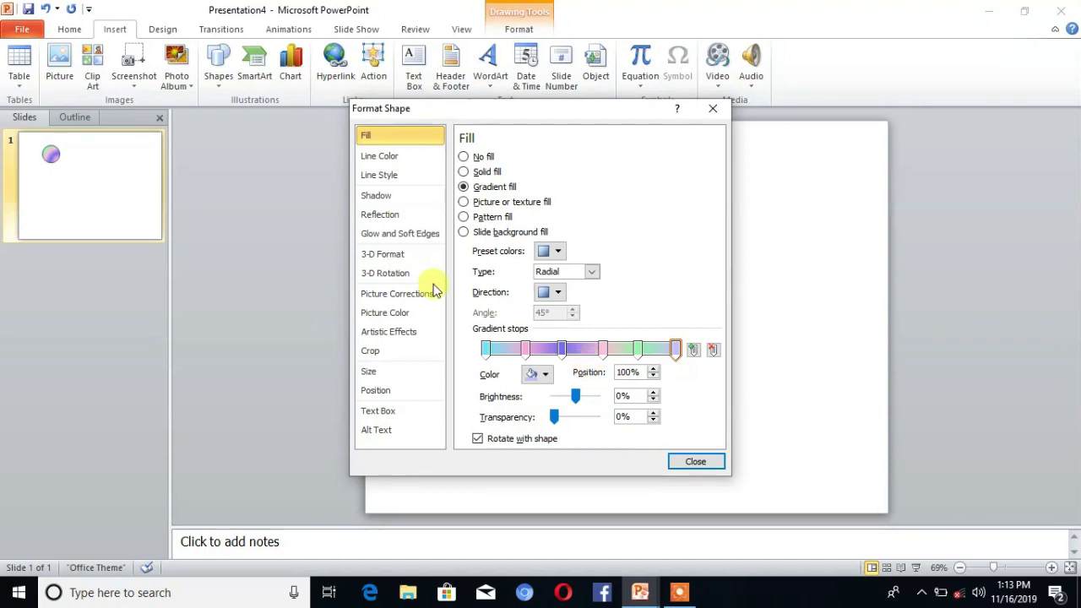
- Apply the first Bevel preset to the circle's top in its 3-D format settings
left_click(396, 255)
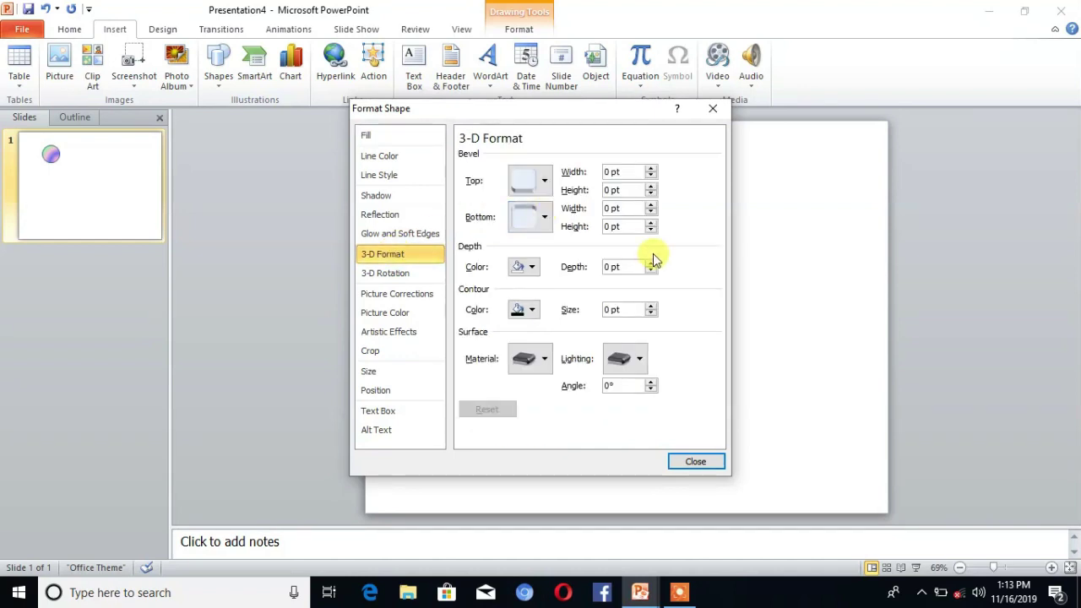
left_click(547, 182)
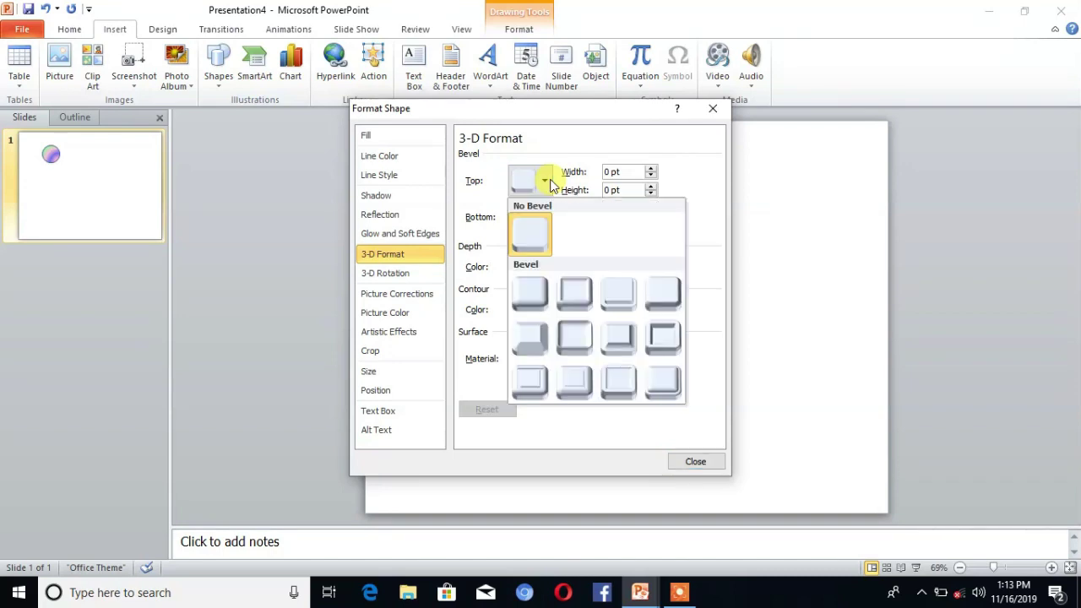
left_click(530, 292)
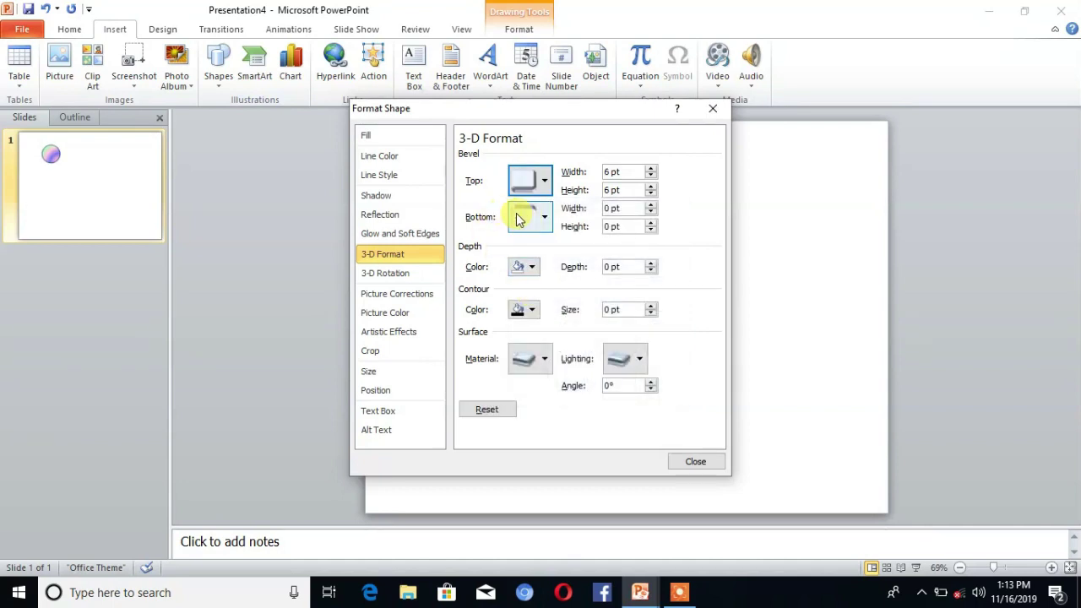
- Set the circle's contour color to white and its surface material to the third Translucent preset
left_click(533, 311)
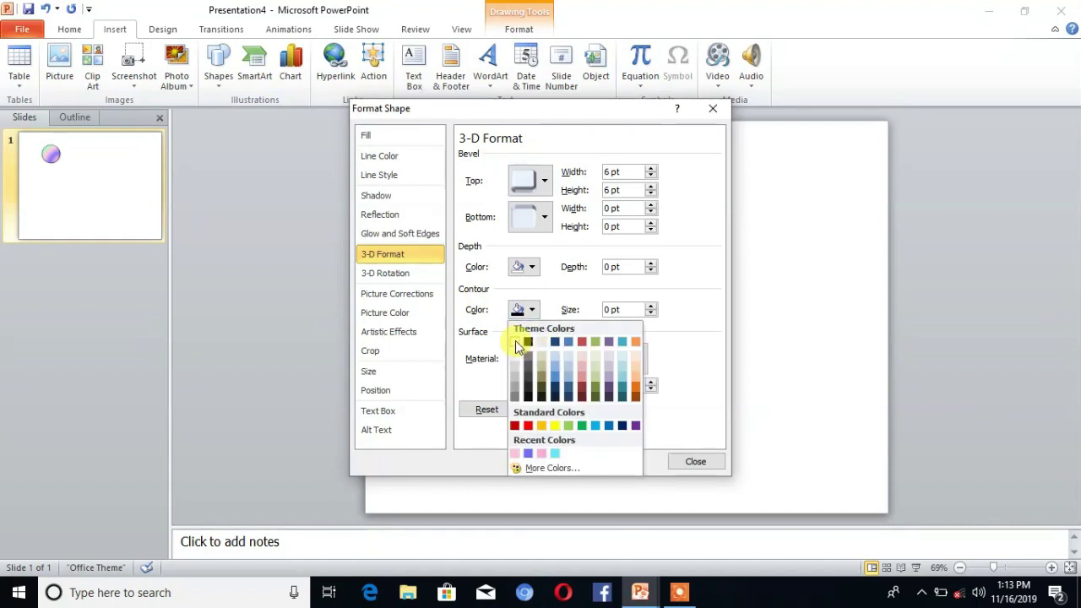
left_click(517, 343)
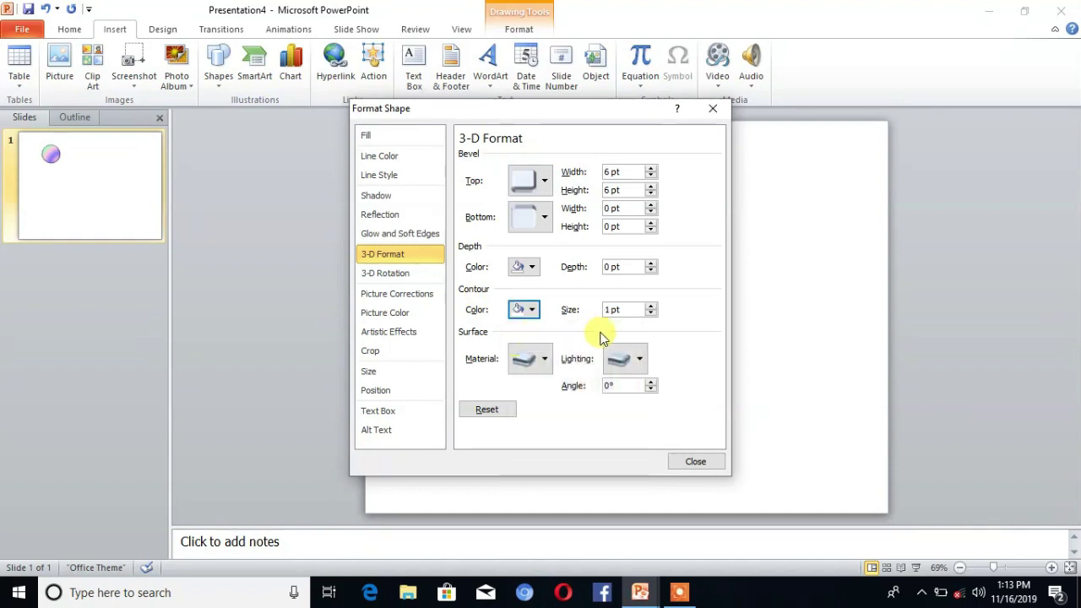
left_click(542, 359)
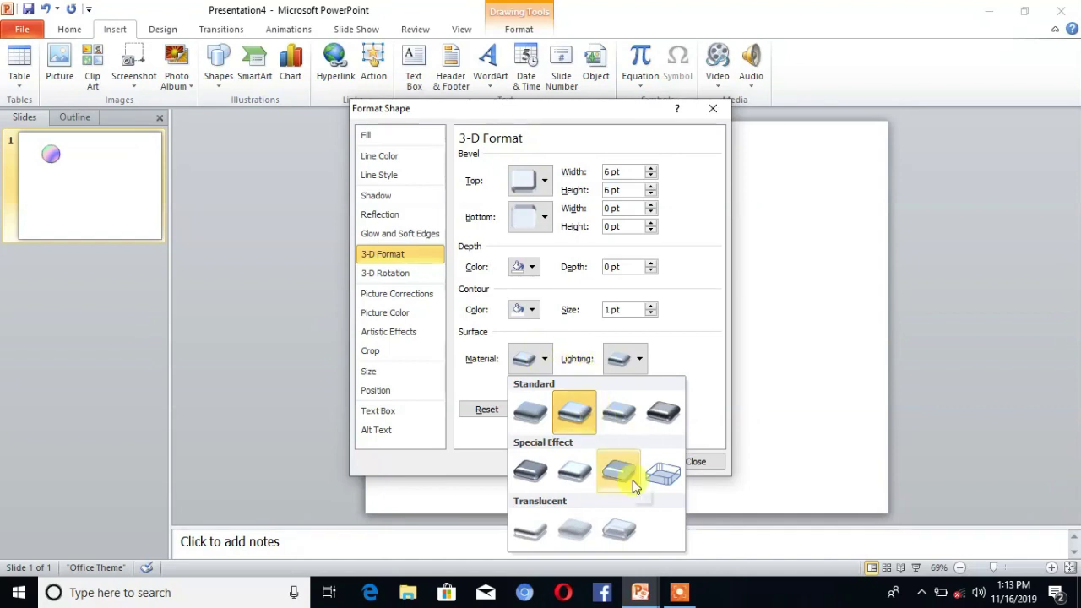
left_click(617, 521)
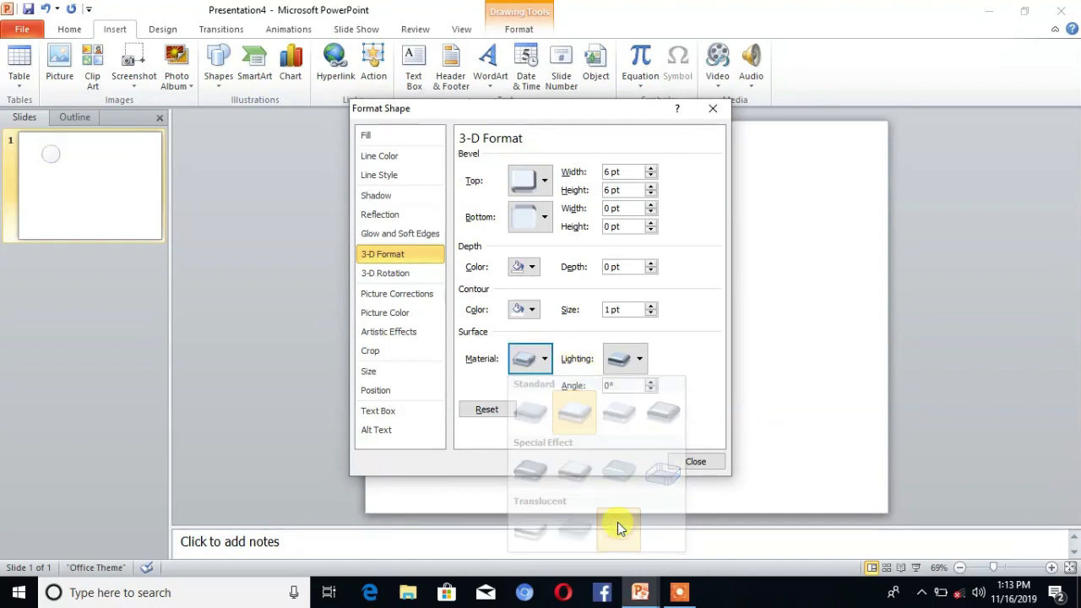
- Apply the third Special lighting preset to the circle with an angle of 110°, and close the shape formatting
left_click(635, 363)
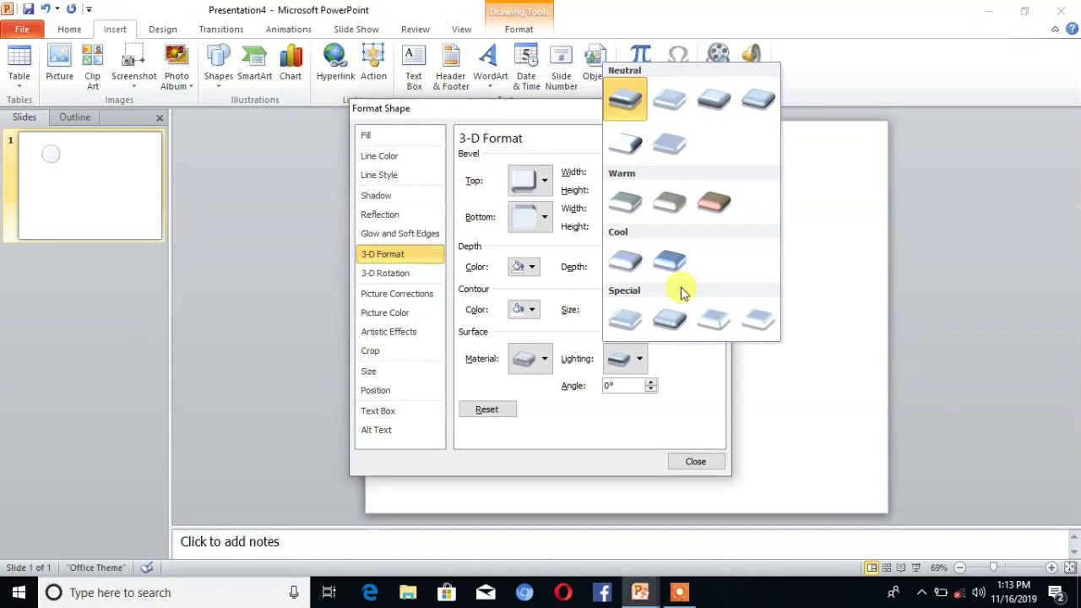
left_click(721, 321)
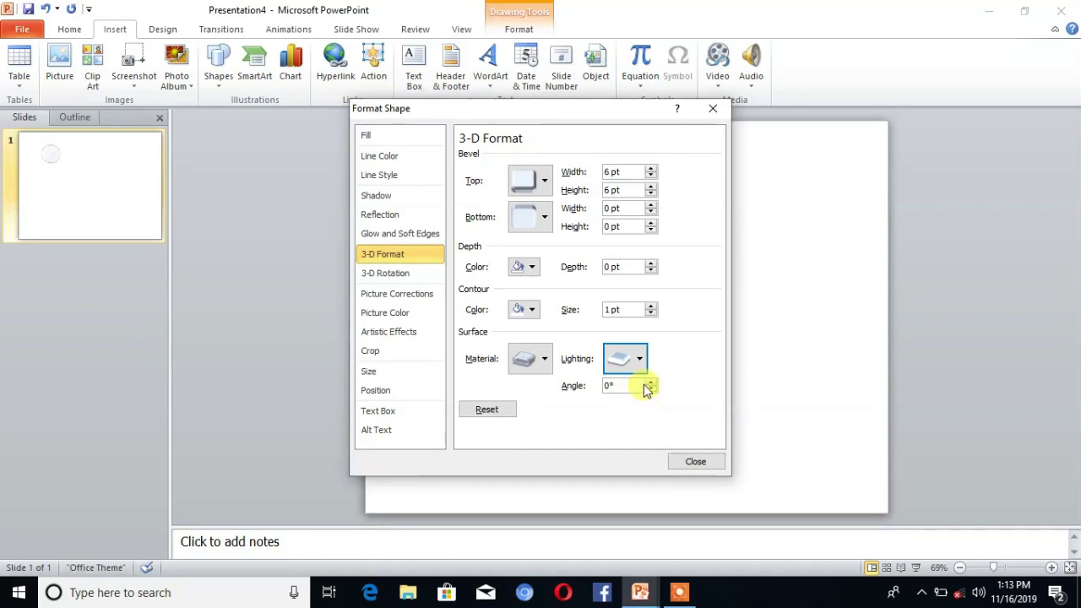
left_click(610, 385)
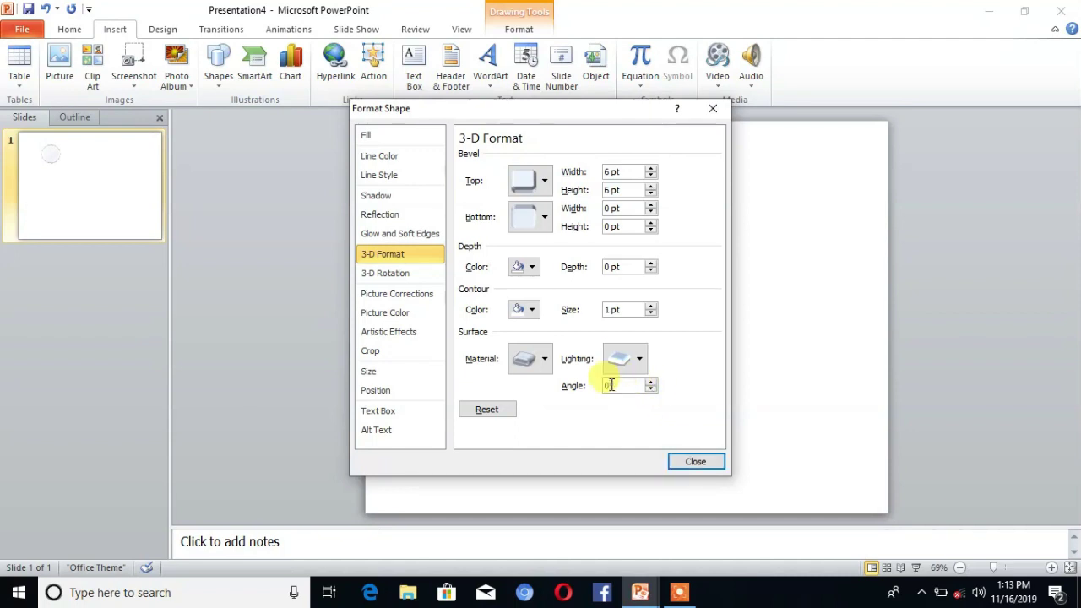
type("1")
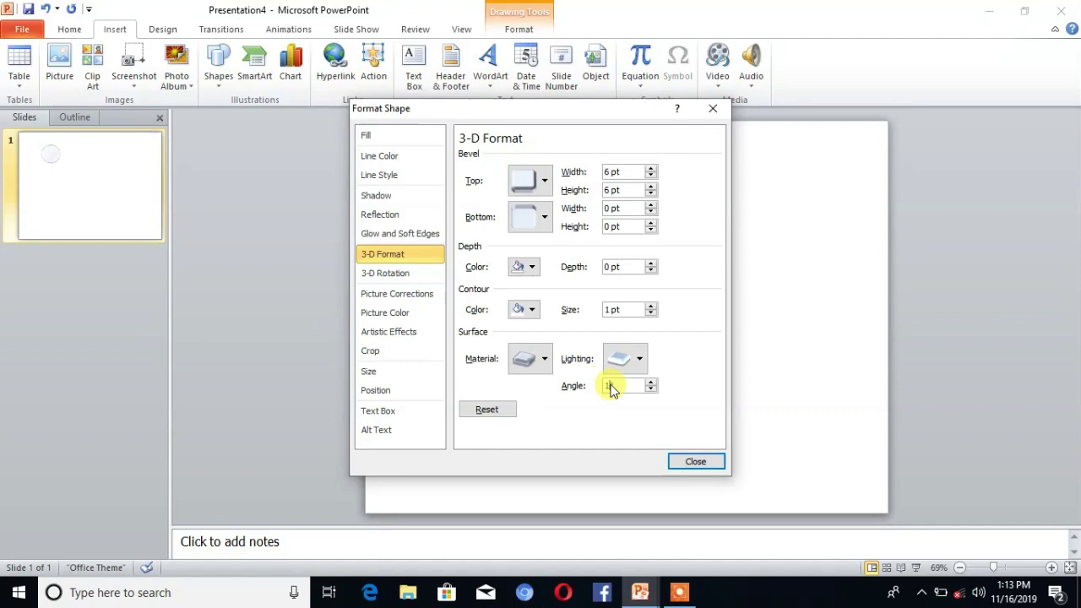
type("0")
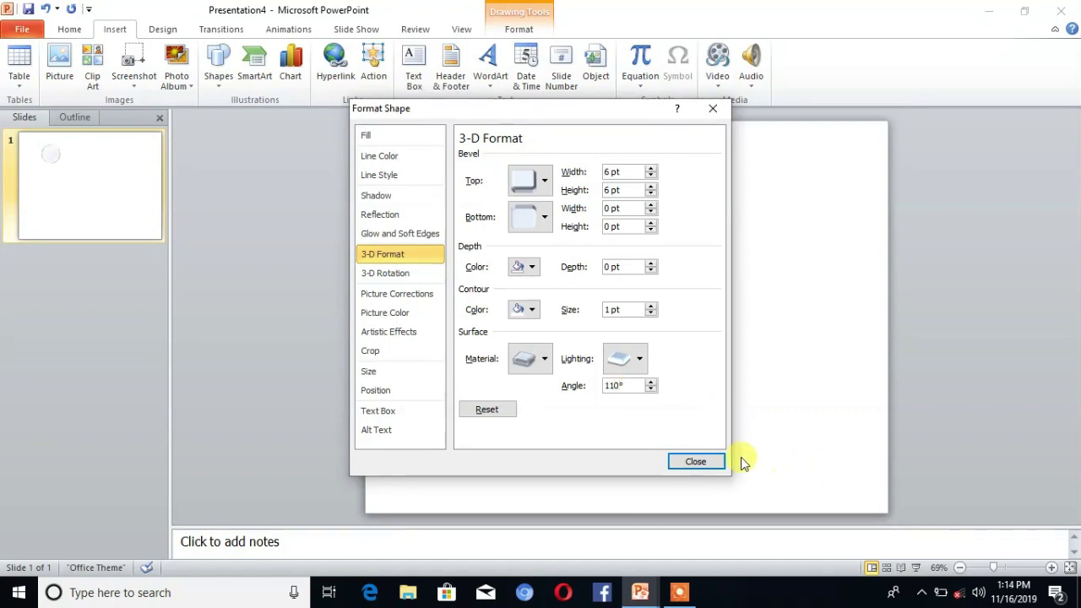
left_click(699, 463)
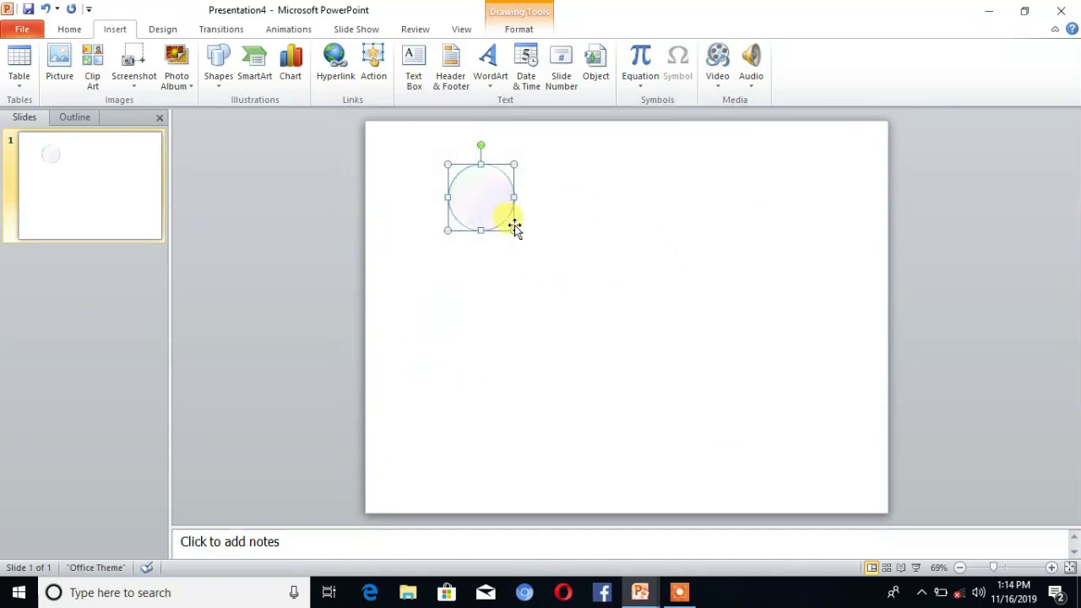
- Enlarge the circle to about 1.42" high by 1.67" wide and remove its outline
left_click_drag(515, 229, 536, 239)
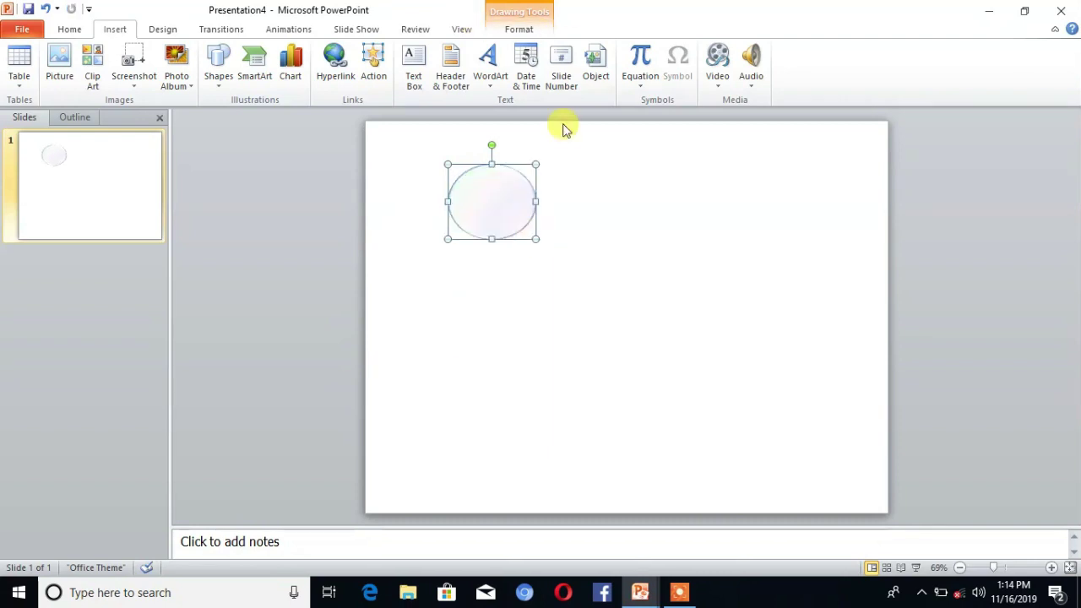
left_click(520, 29)
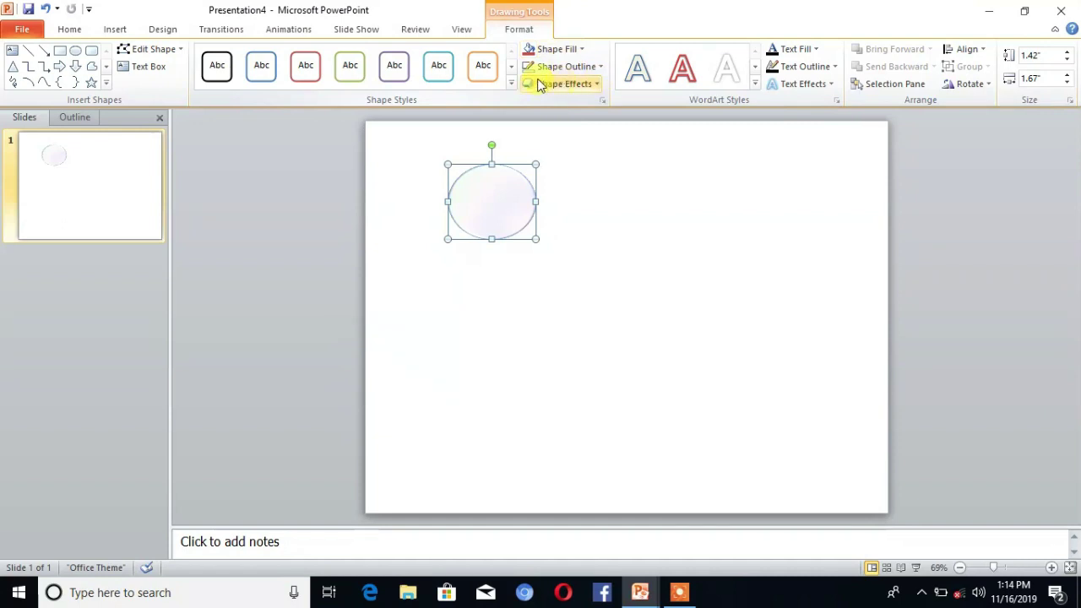
left_click(598, 67)
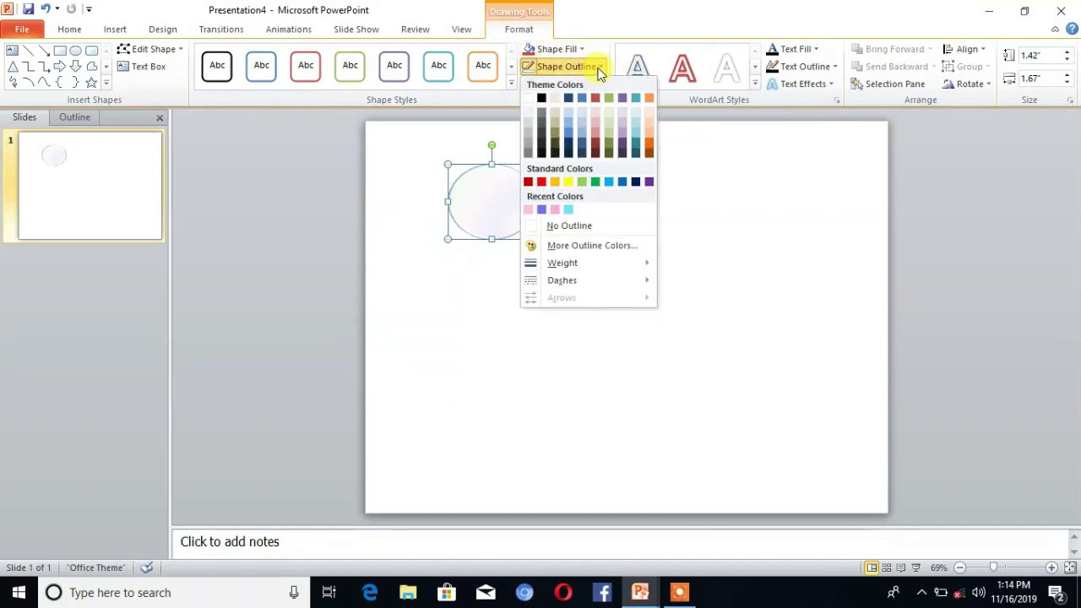
left_click(571, 226)
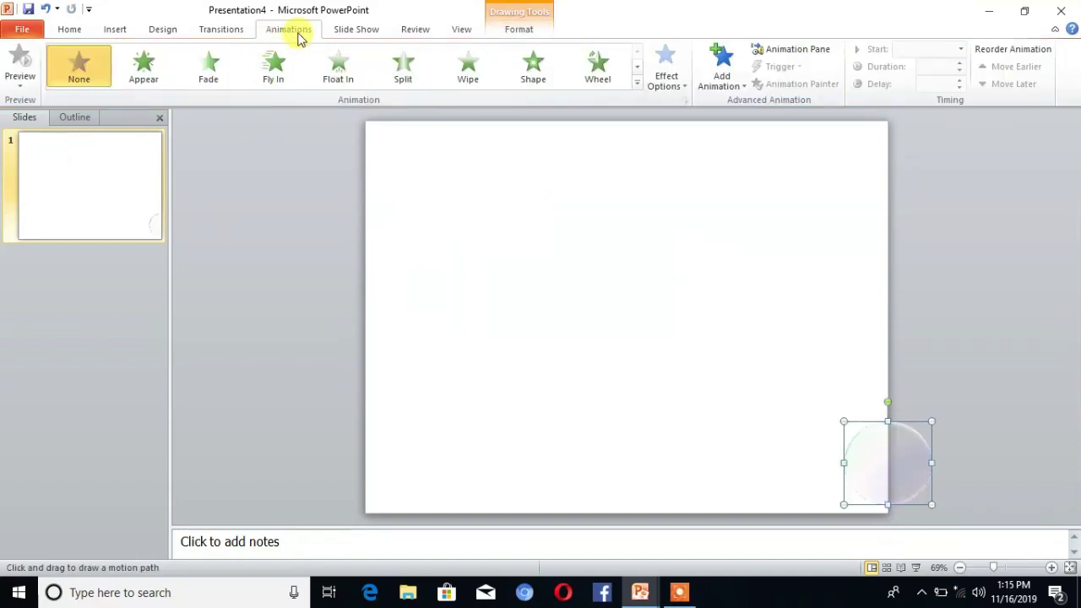
- Add a Custom Path motion animation to the circle
left_click(740, 85)
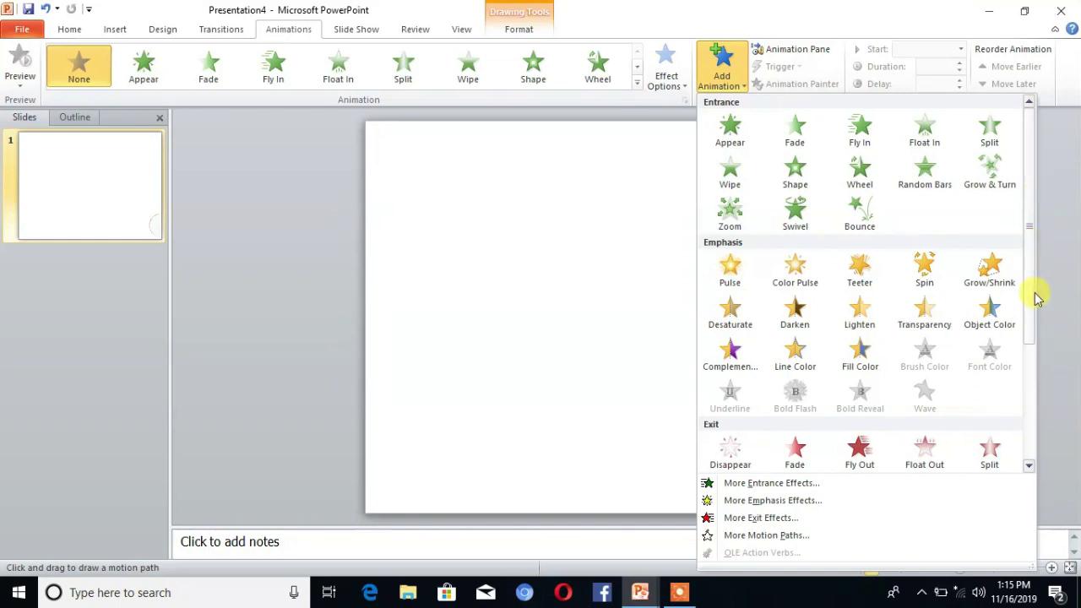
left_click_drag(1037, 294, 1037, 448)
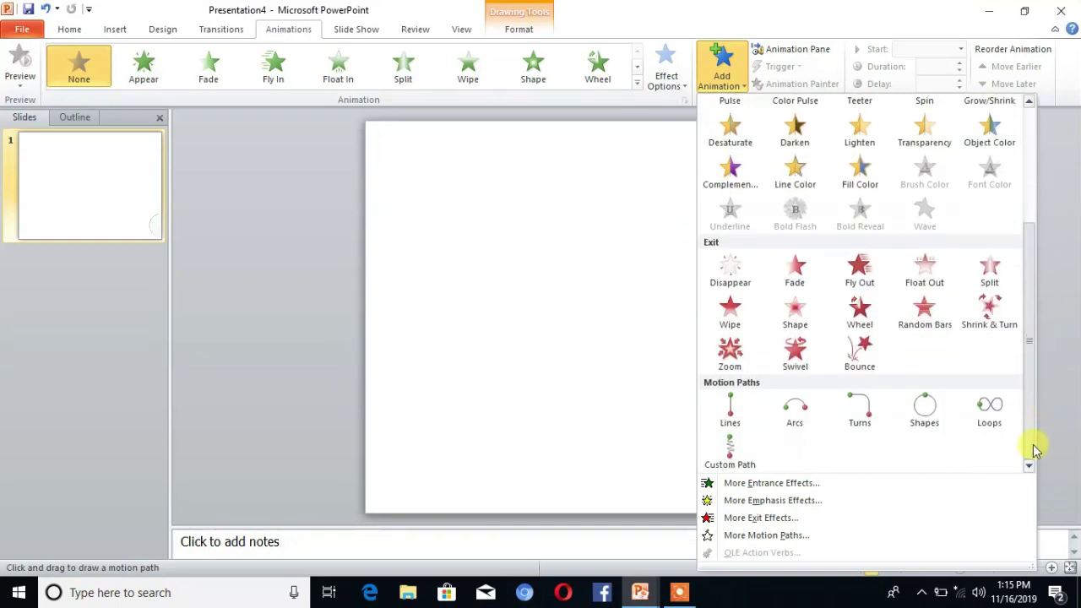
left_click(729, 450)
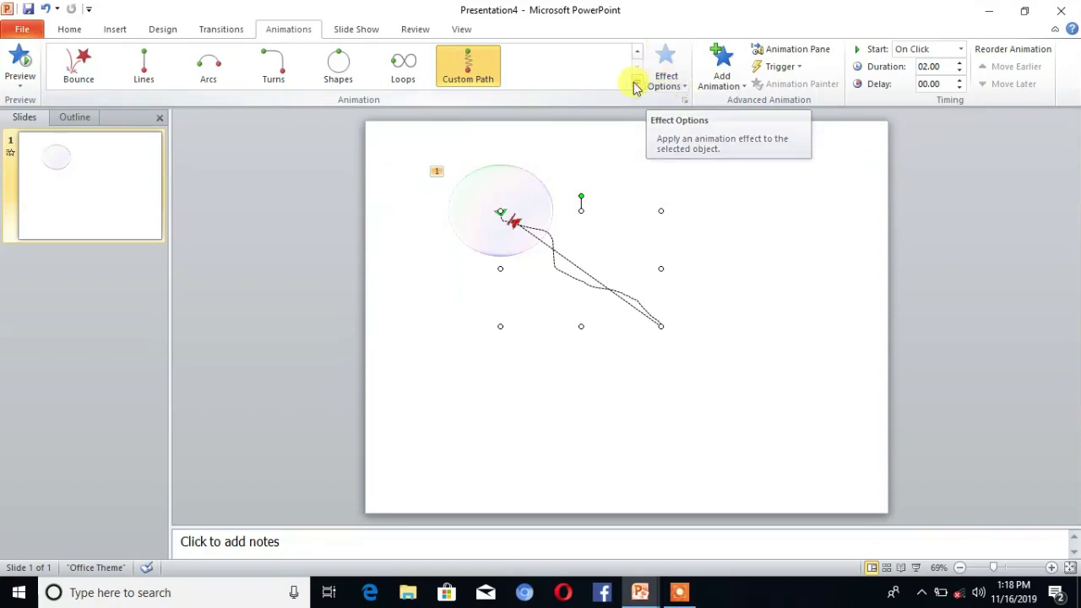
- Redraw the circle's motion path as a Curve, winding from beside the circle to just beyond the slide's lower-right corner
left_click(678, 82)
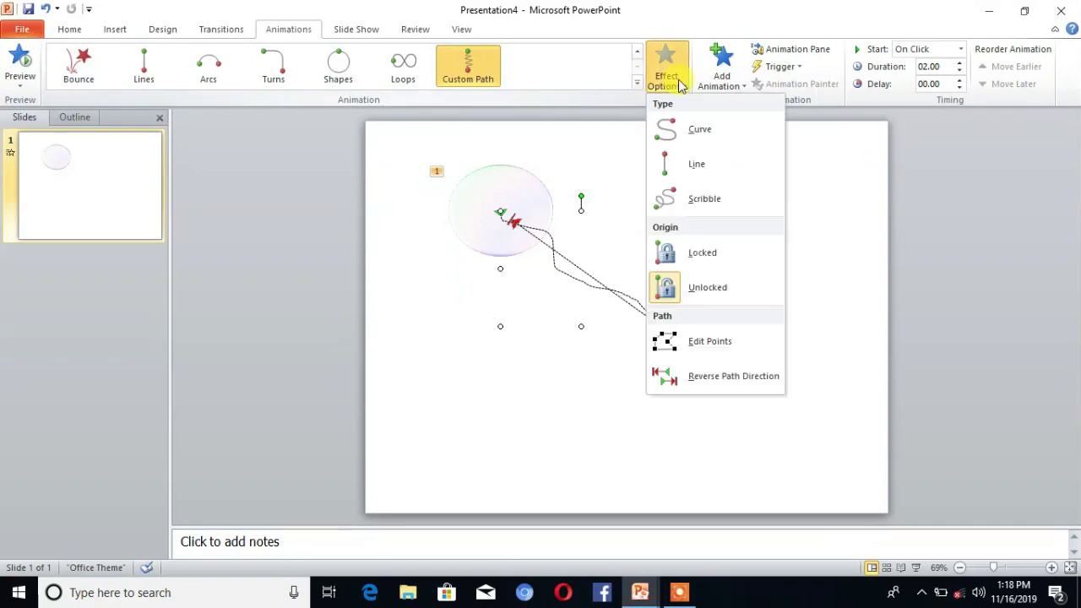
left_click(692, 135)
left_click(540, 234)
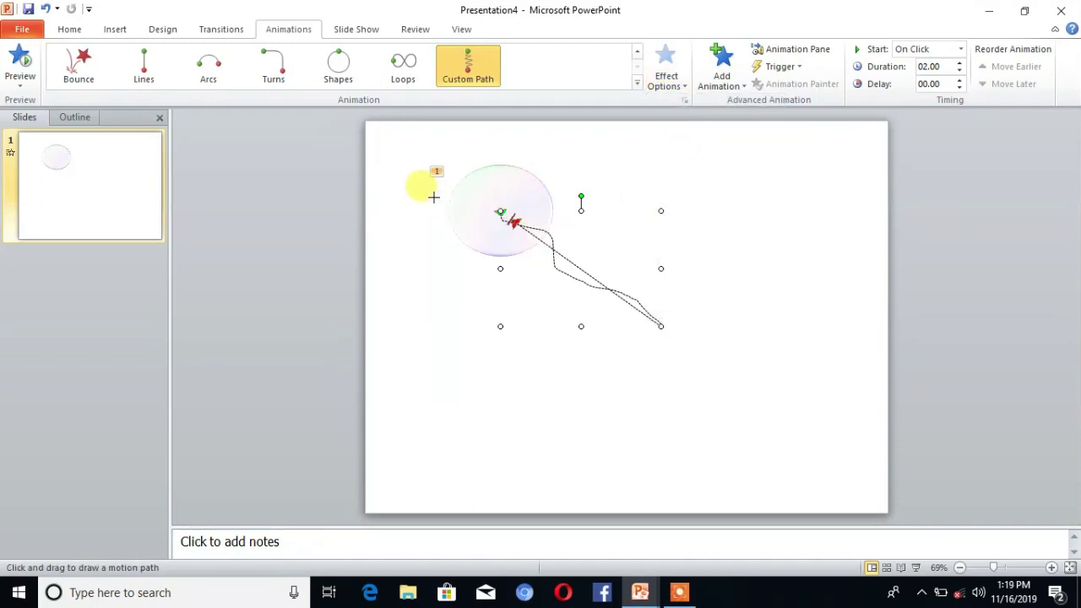
left_click(433, 197)
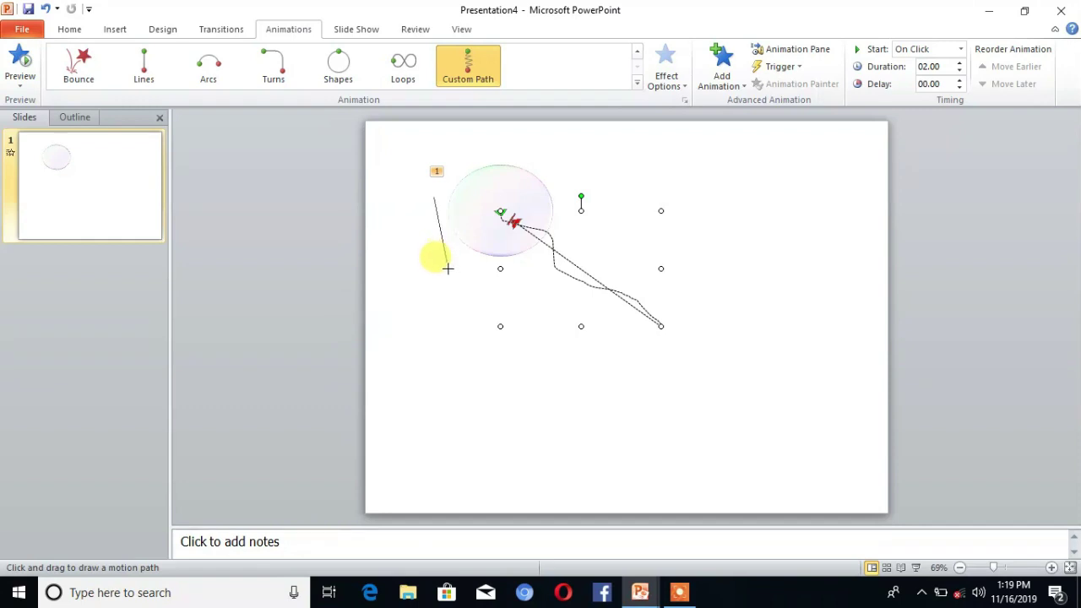
left_click(447, 269)
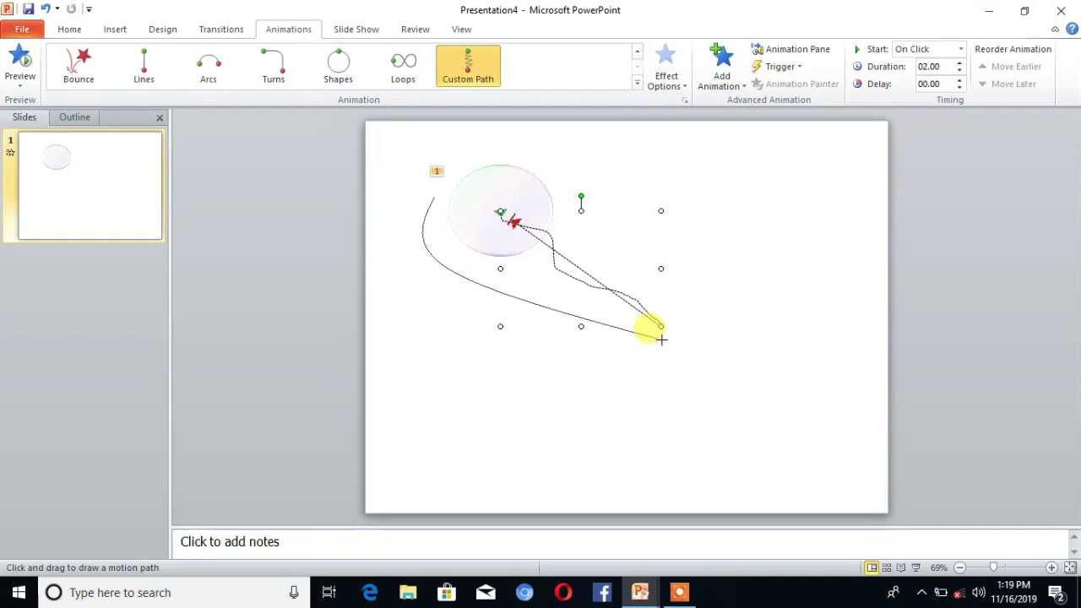
left_click(661, 339)
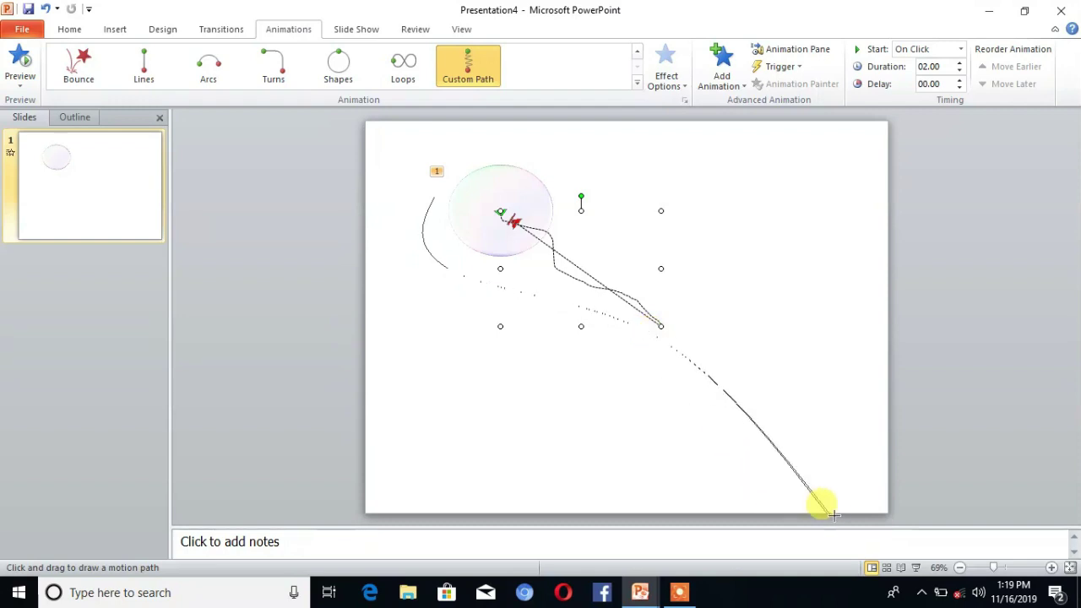
double_click(917, 523)
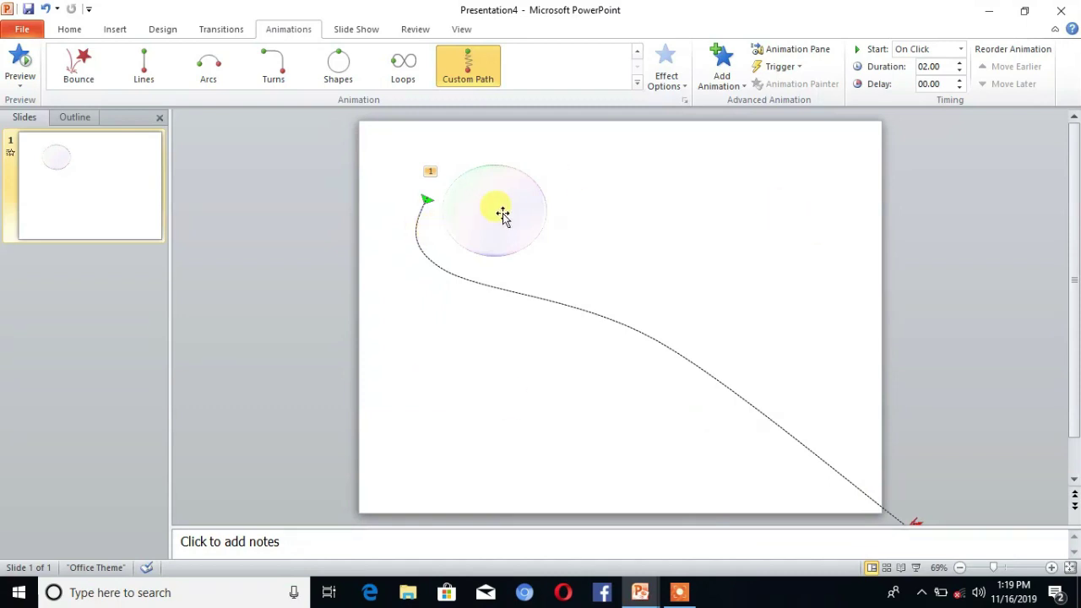
- Move the curved motion path up and left so that it starts at the slide's upper-left corner
left_click_drag(502, 216, 475, 228)
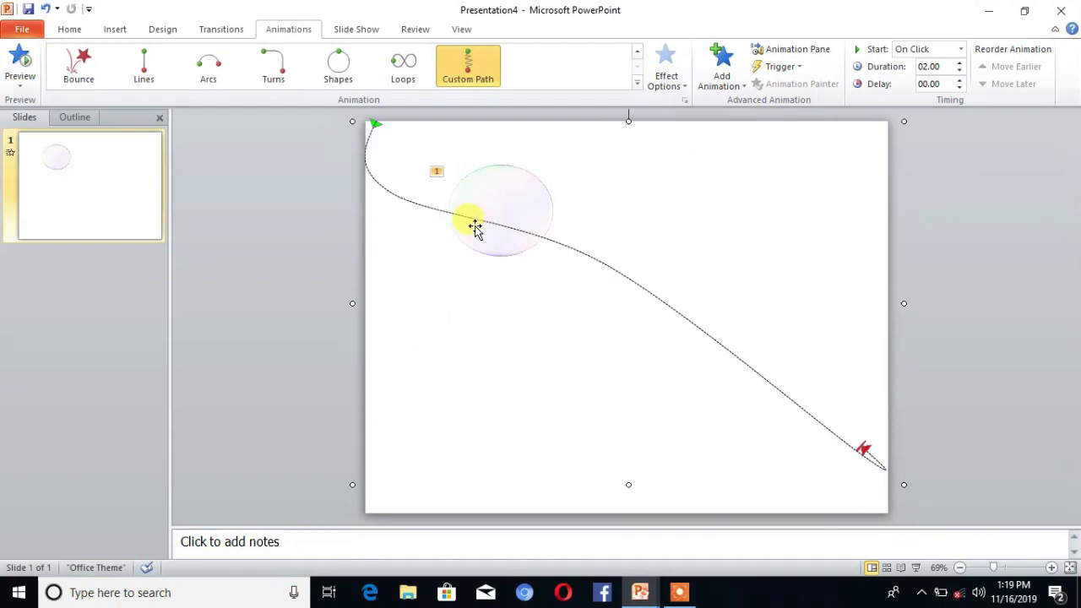
left_click_drag(542, 238, 559, 247)
left_click(548, 245)
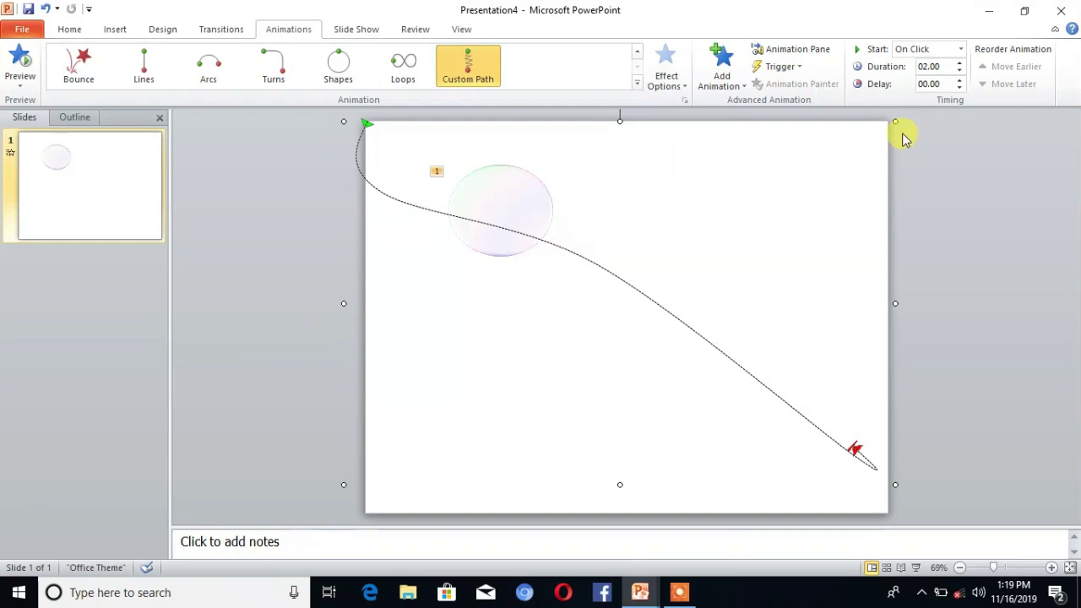
- Open the effect settings of the circle's path animation and set Smooth start to 0.8 sec and Smooth end to 0 sec
key("Tab")
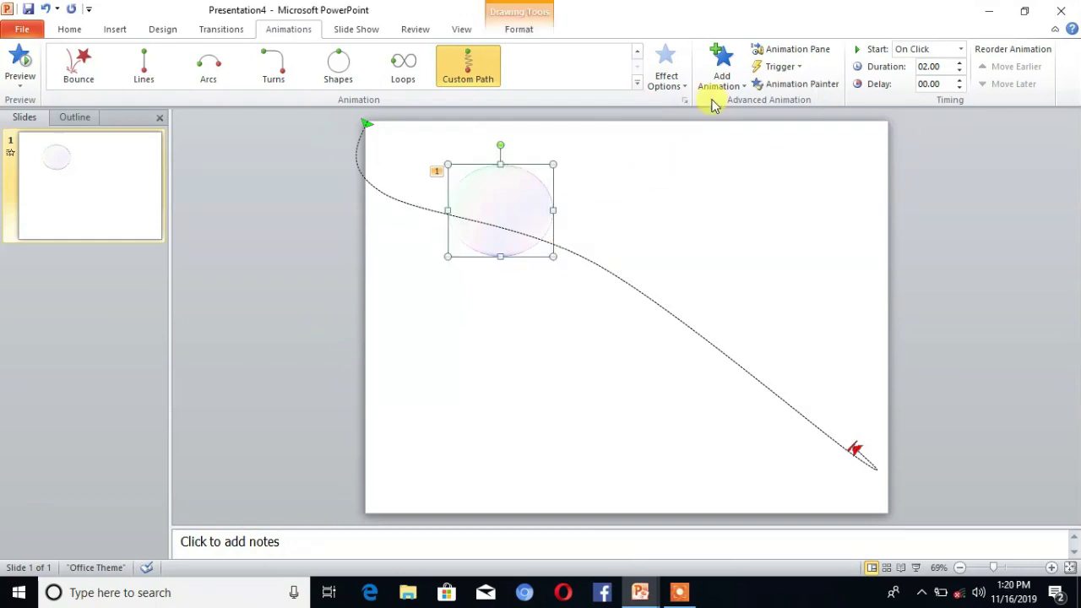
left_click(816, 52)
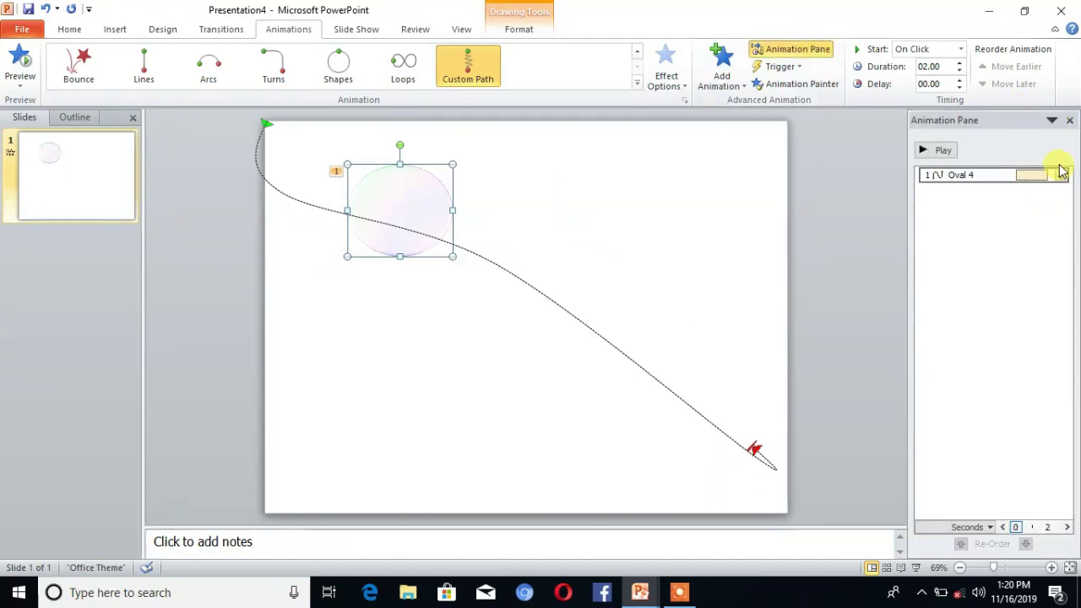
double_click(937, 176)
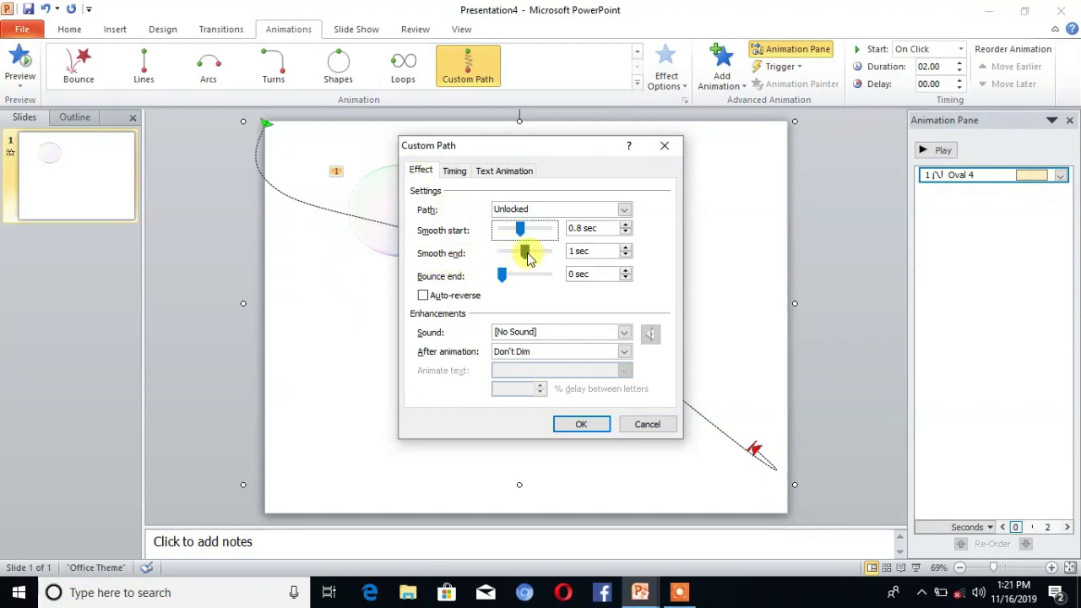
left_click_drag(515, 255, 502, 251)
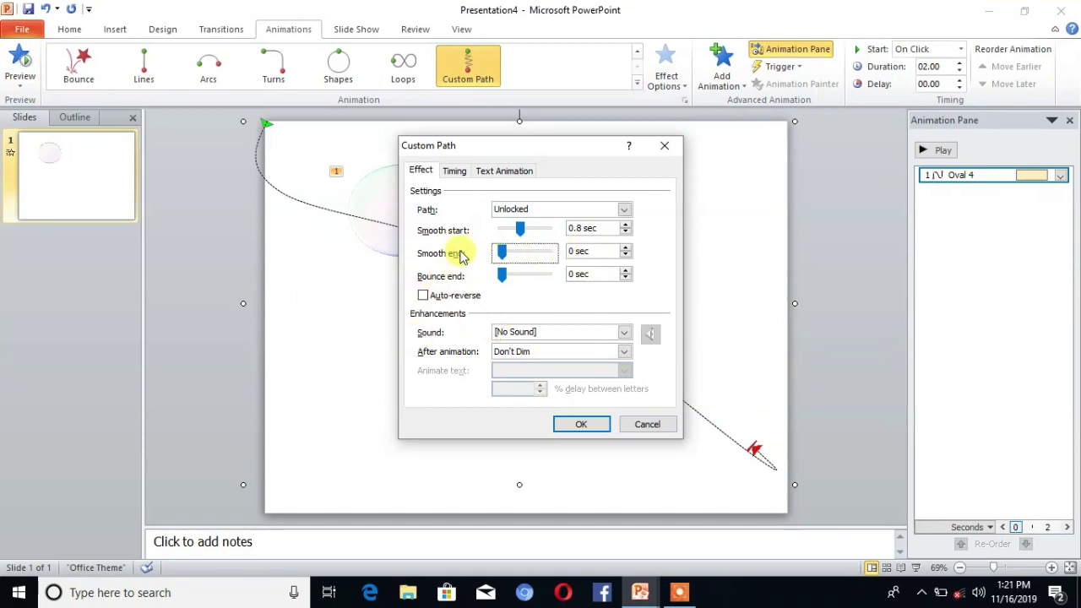
- Set the path animation's duration to 8 seconds and apply the settings
left_click(454, 171)
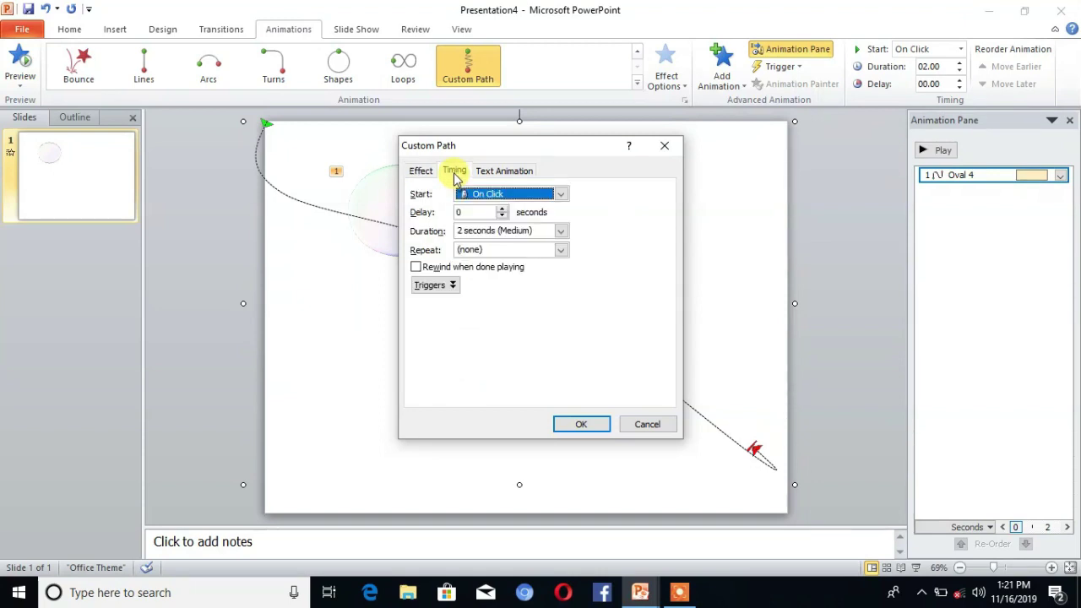
left_click(560, 232)
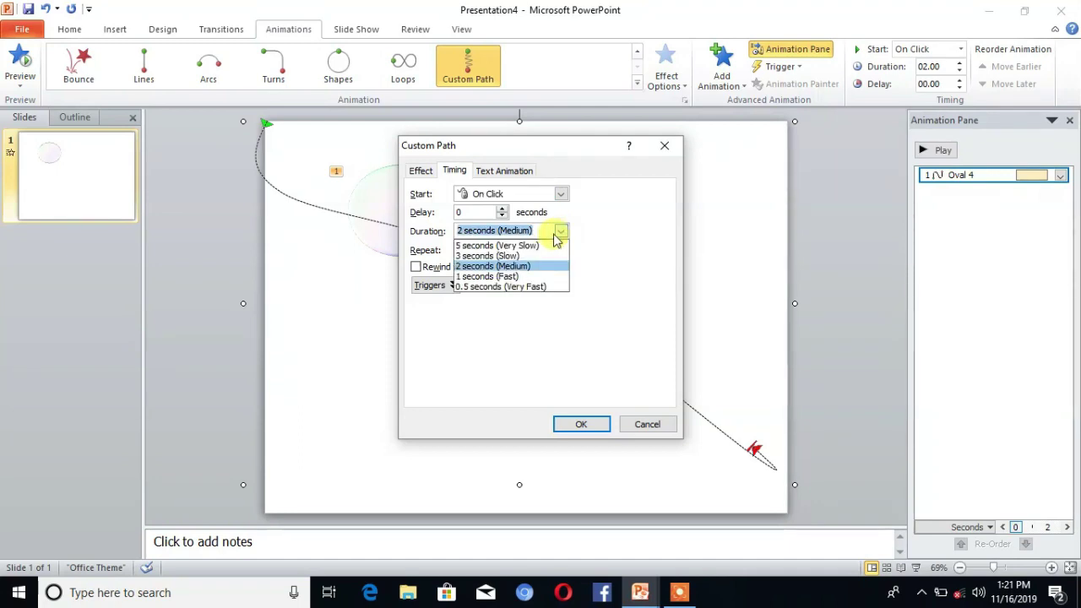
left_click(474, 216)
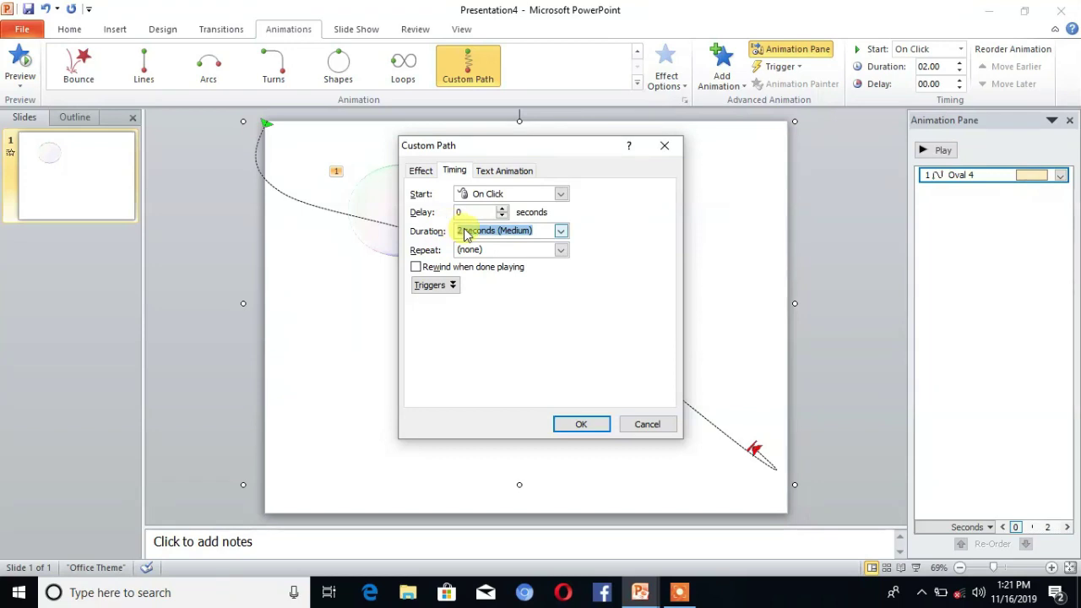
left_click(466, 232)
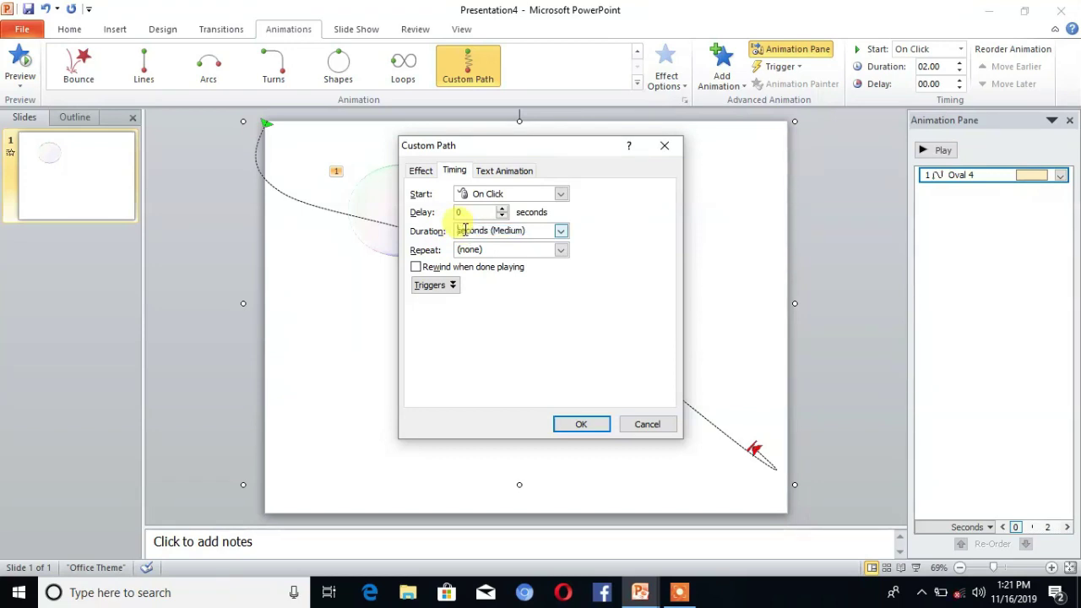
type("8")
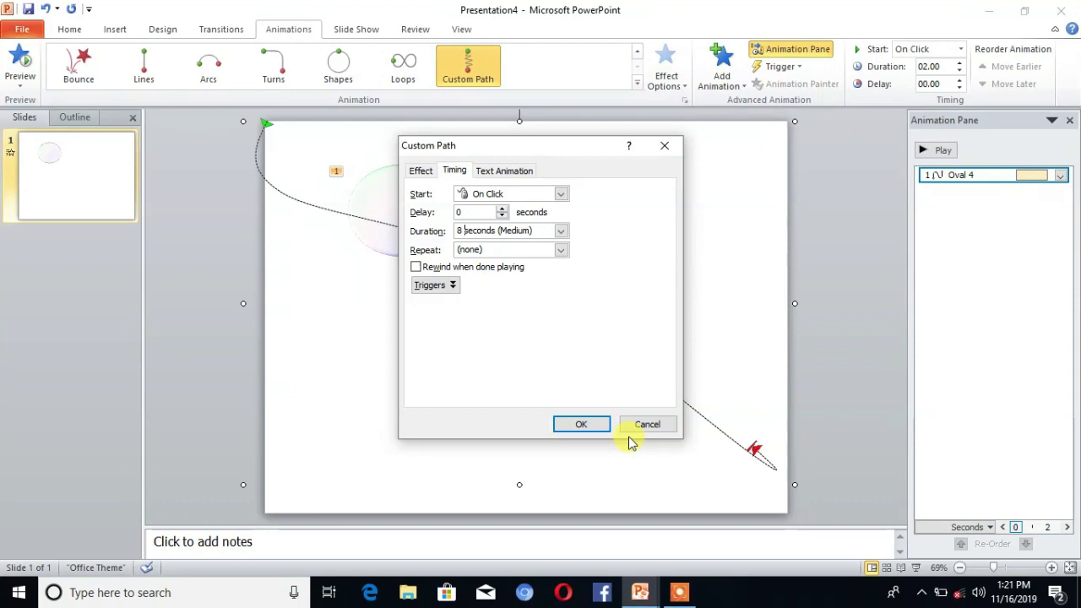
left_click(581, 424)
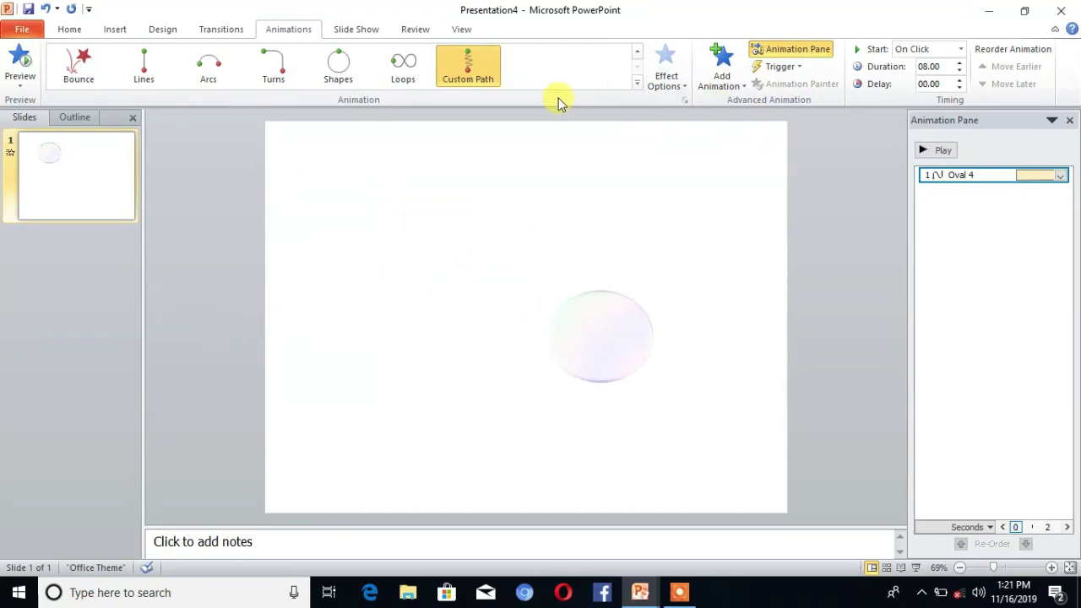
- Add a Grow/Shrink emphasis animation to the circle and set it to start With Previous
left_click(723, 76)
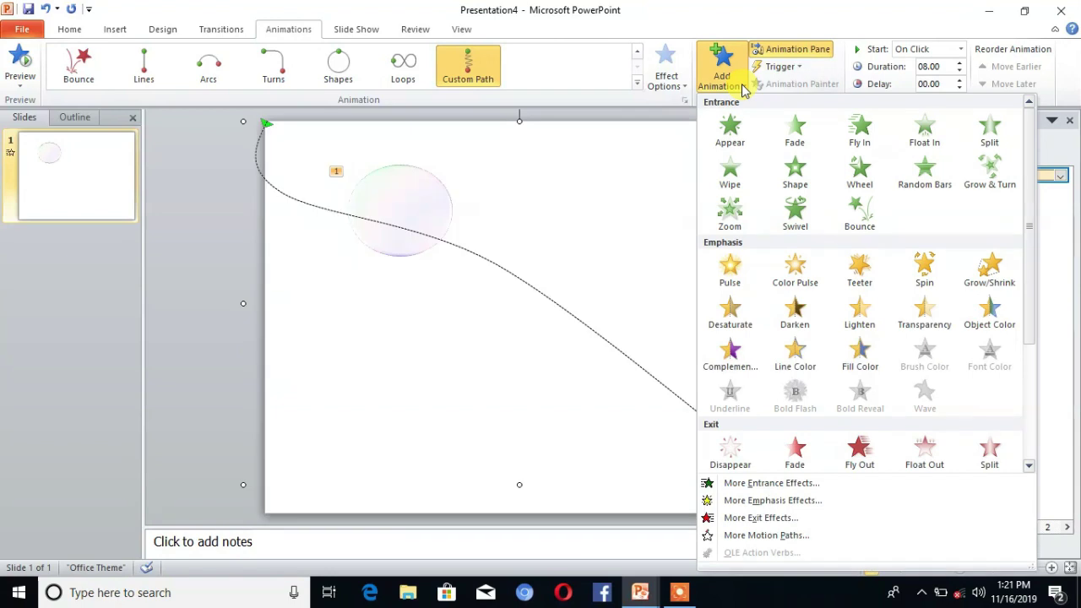
left_click(991, 277)
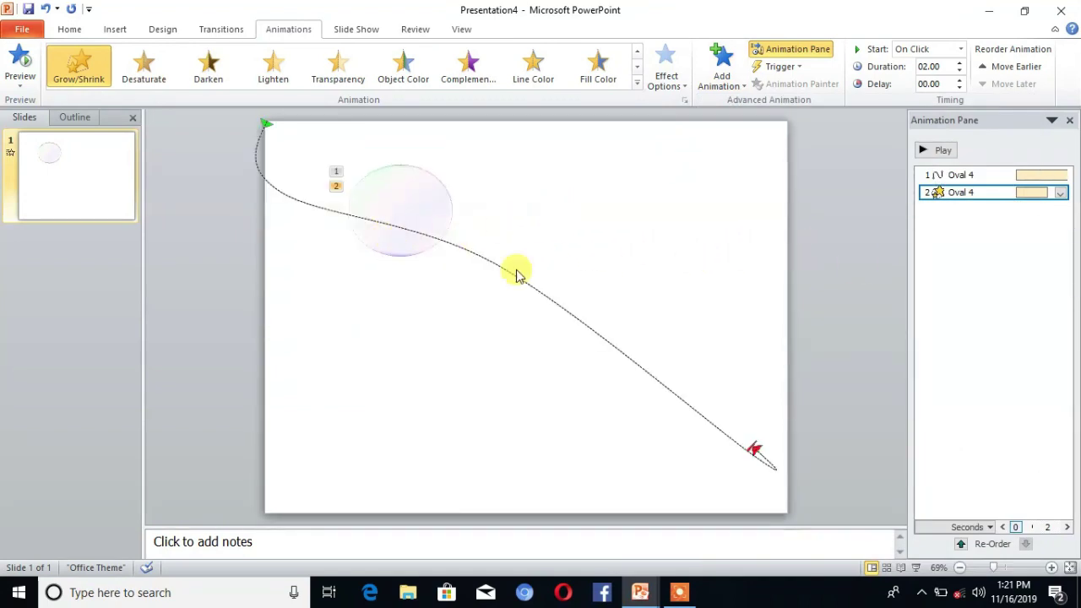
left_click(1061, 193)
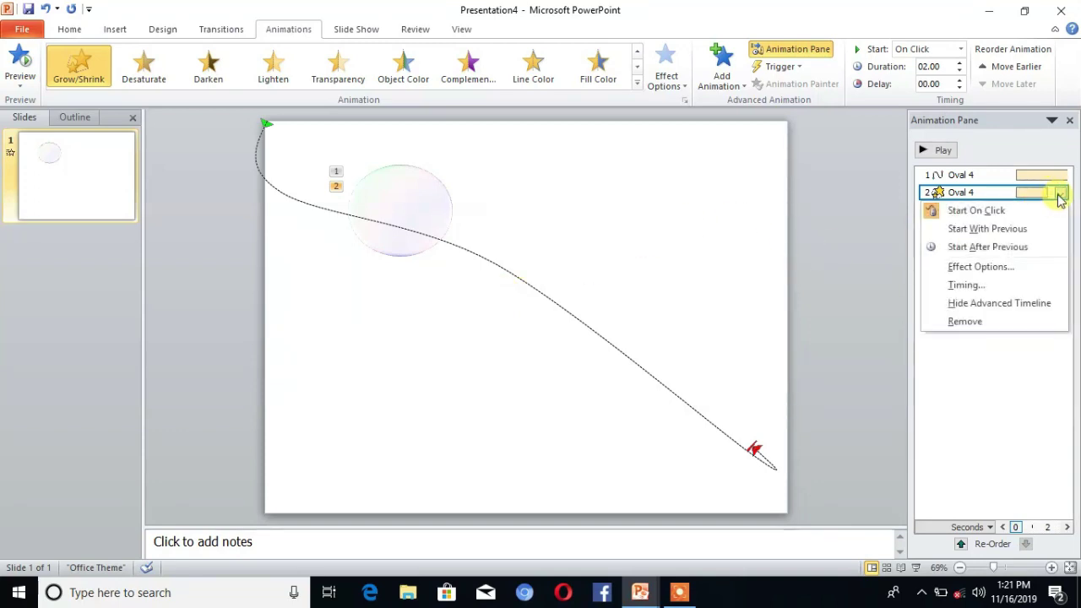
left_click(963, 267)
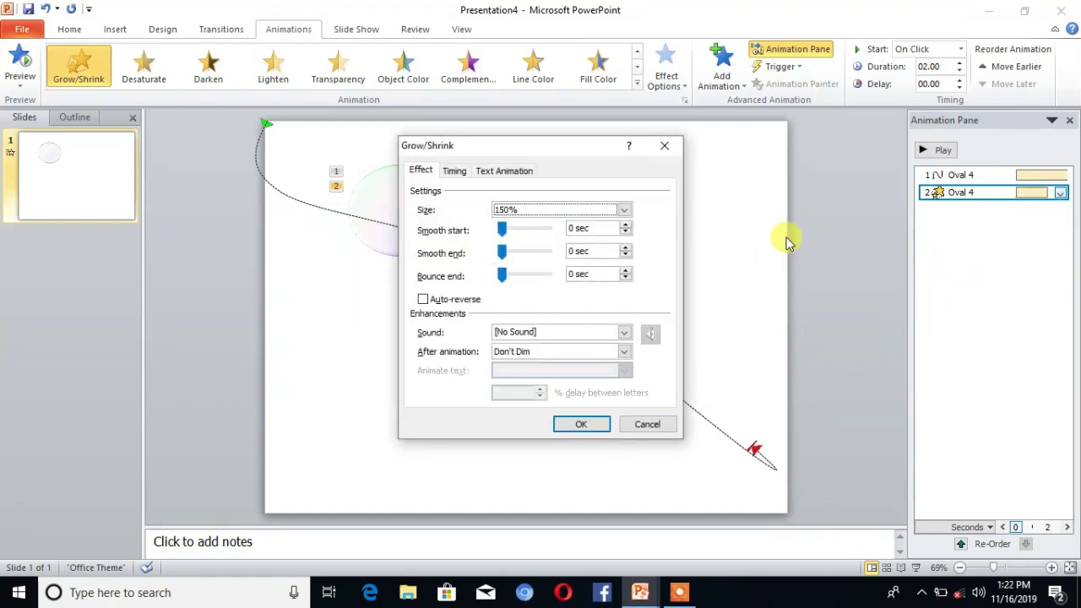
left_click(454, 171)
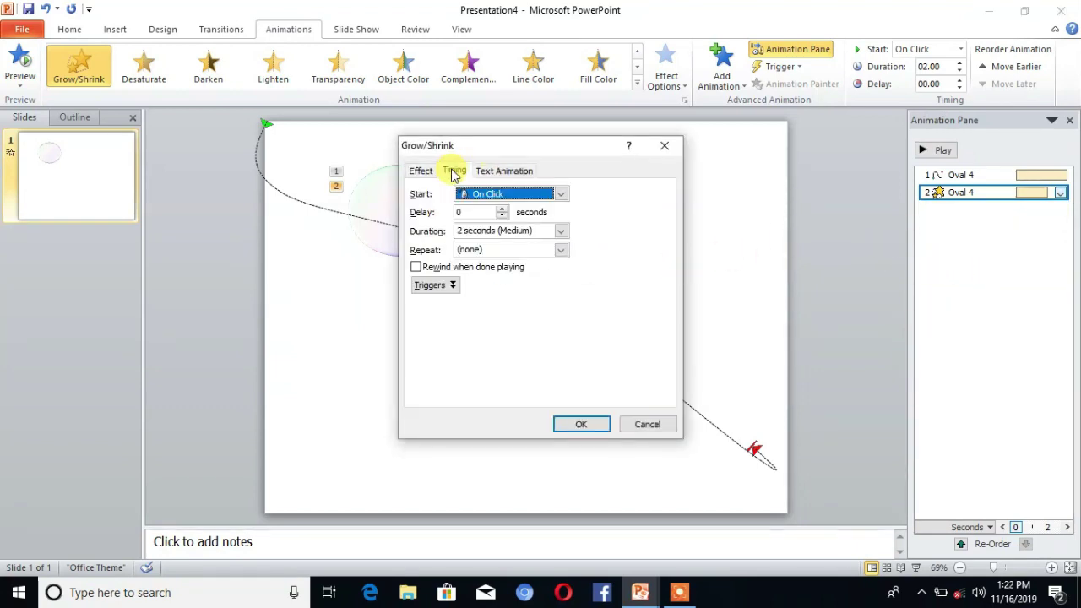
left_click(559, 195)
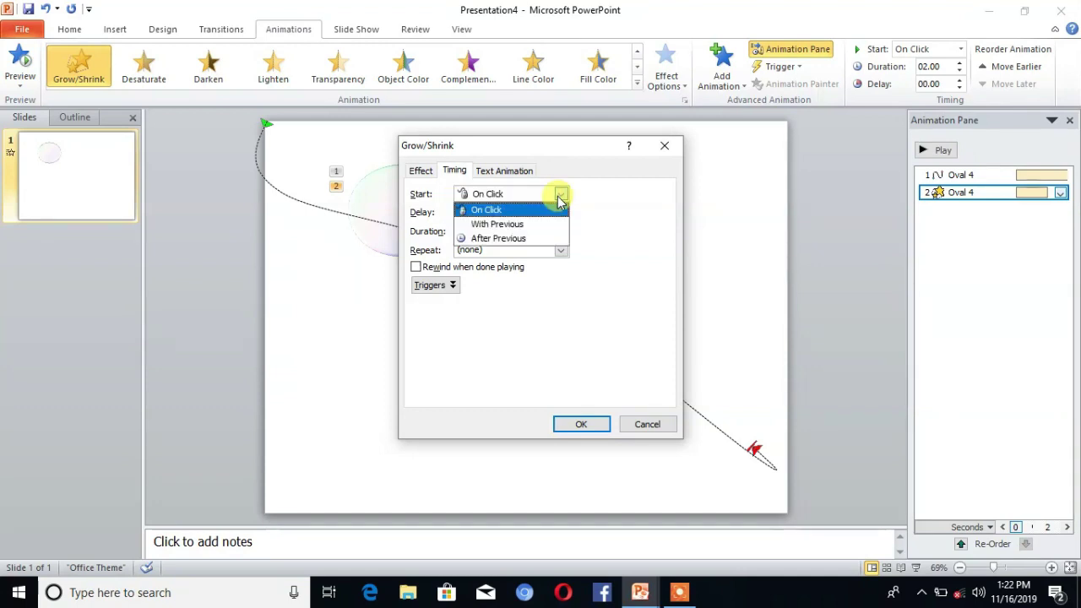
left_click(517, 222)
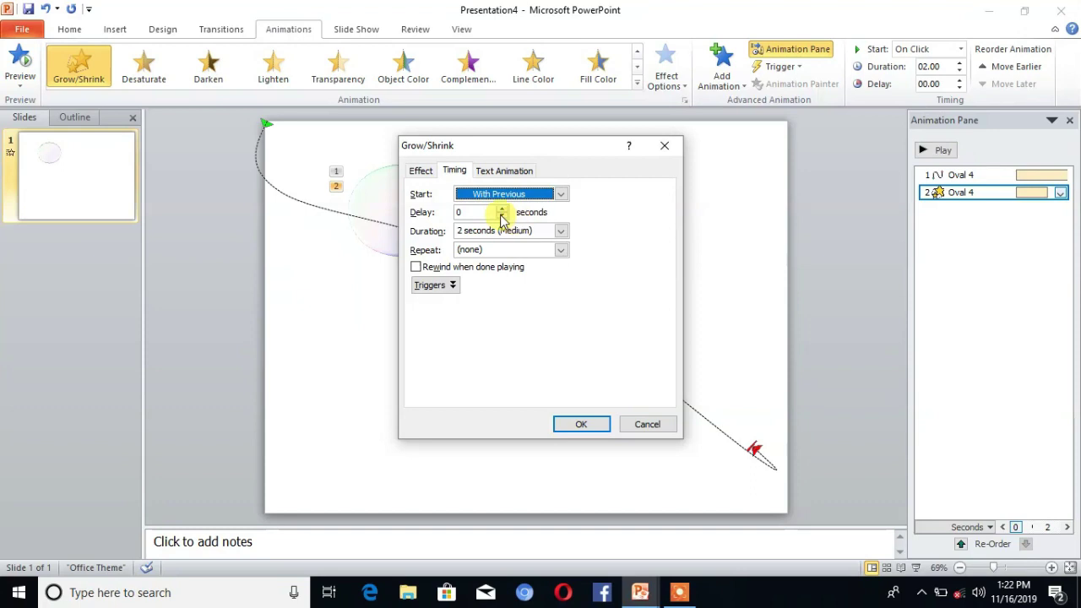
- Set the Grow/Shrink animation's delay to 6 seconds and its duration to 0.1 seconds, and apply the settings
double_click(467, 213)
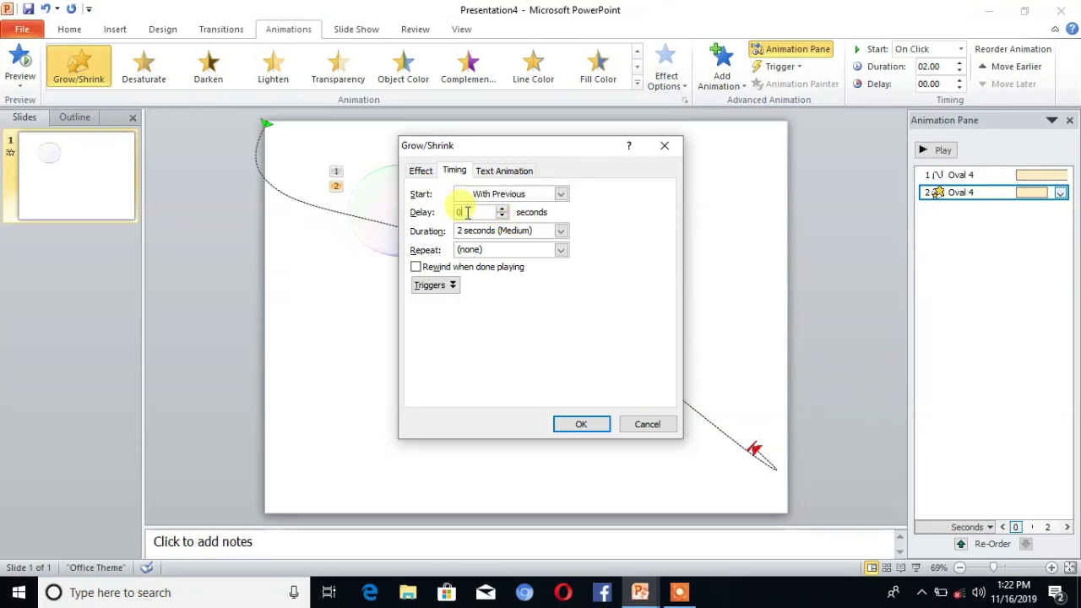
key("BackSpace")
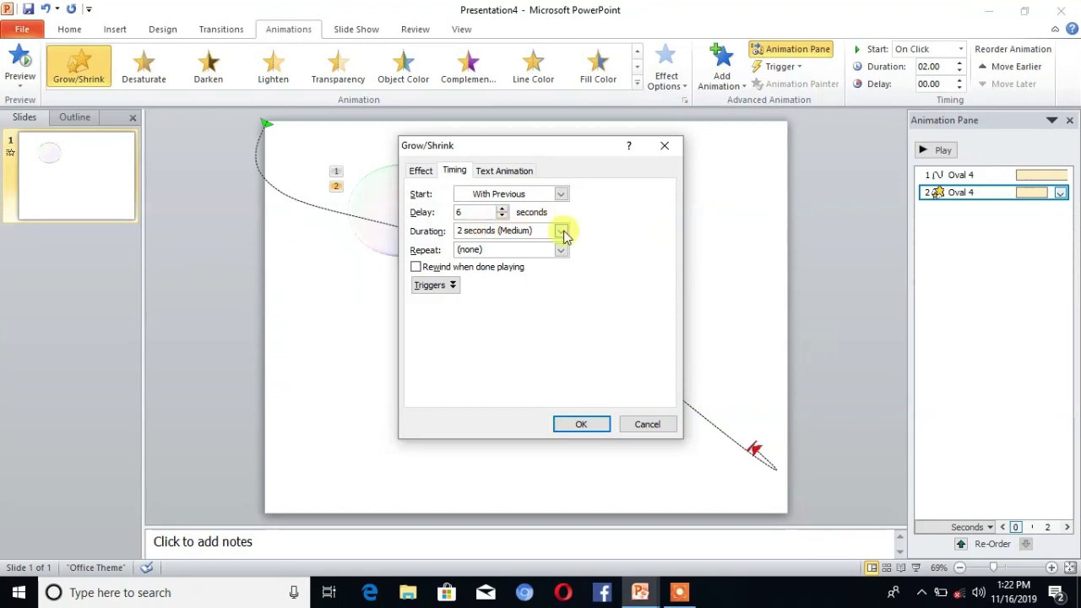
left_click(462, 231)
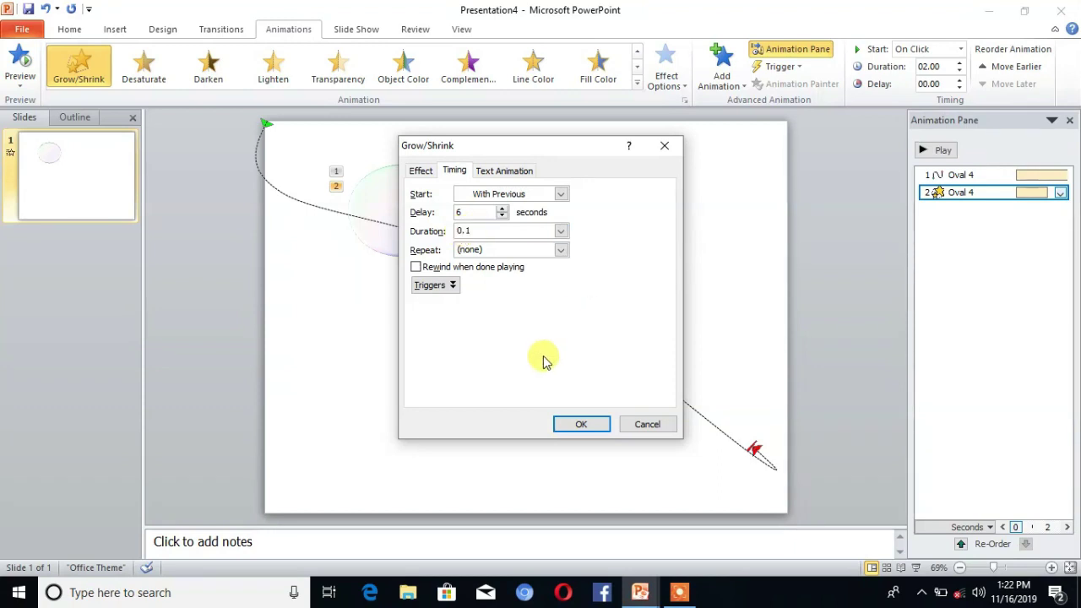
left_click(583, 425)
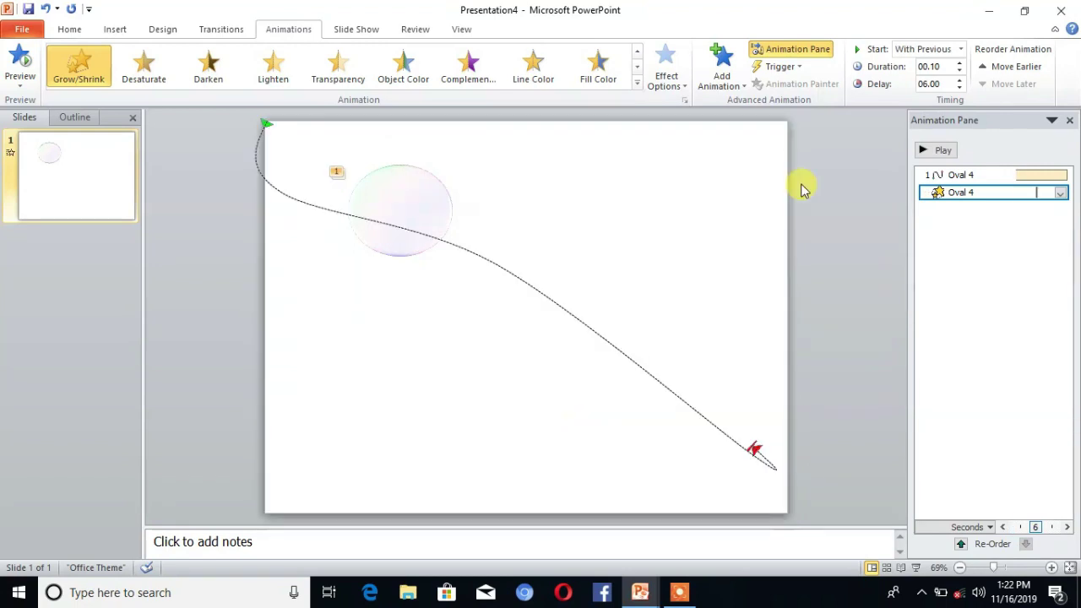
- Add a Fade entrance animation to the circle and set it to start With Previous
left_click(739, 90)
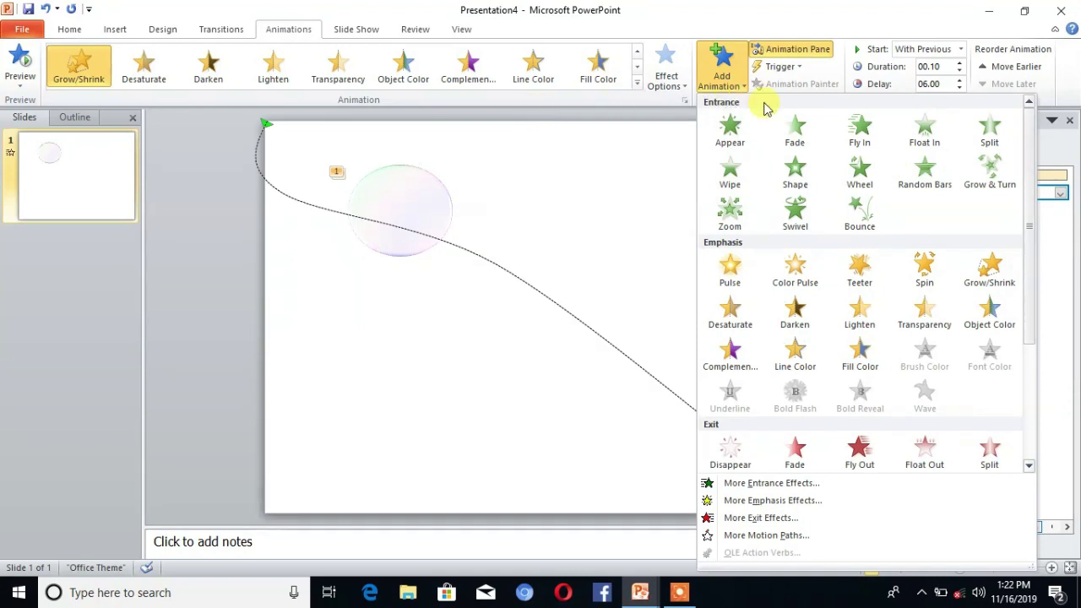
left_click(792, 133)
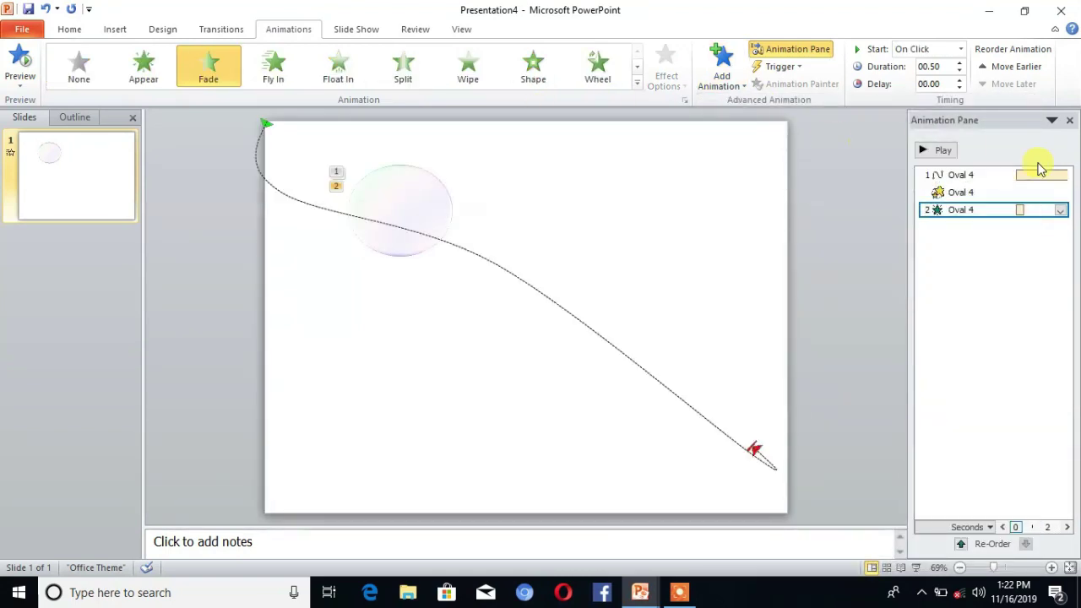
left_click(1061, 210)
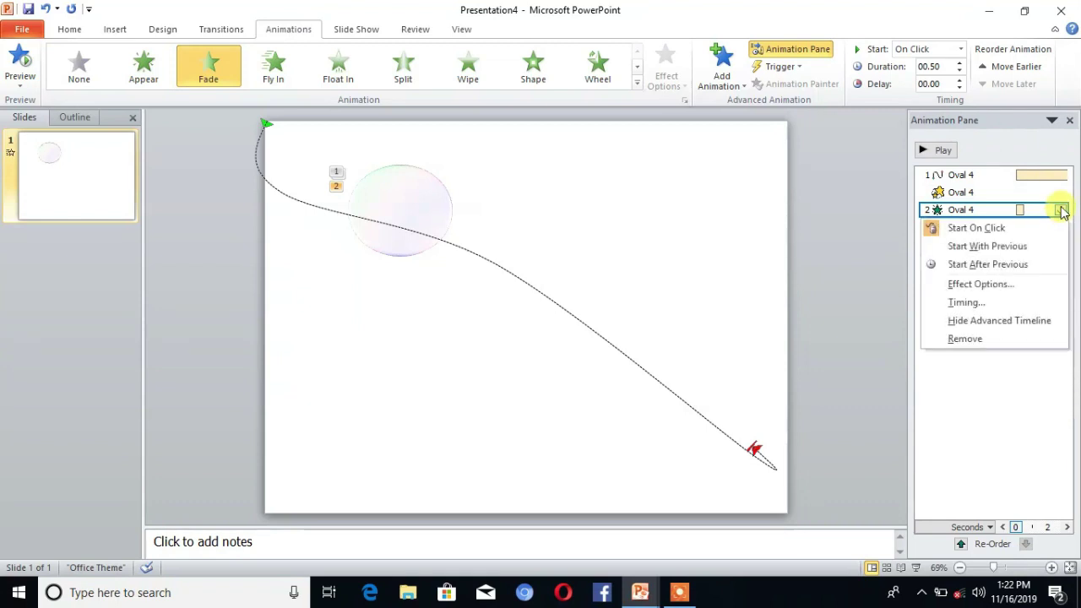
left_click(963, 286)
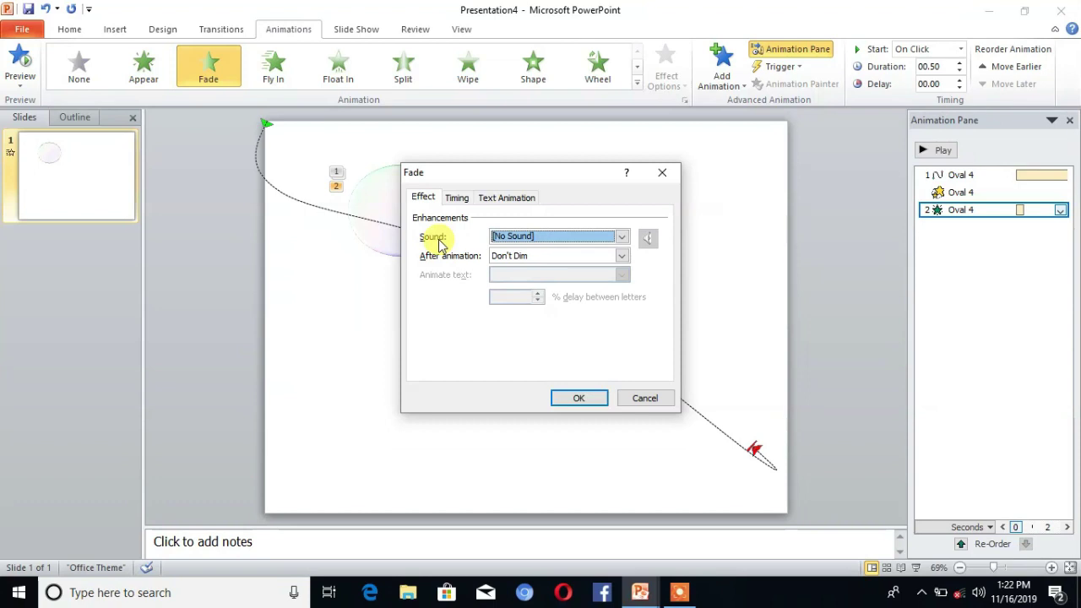
left_click(456, 198)
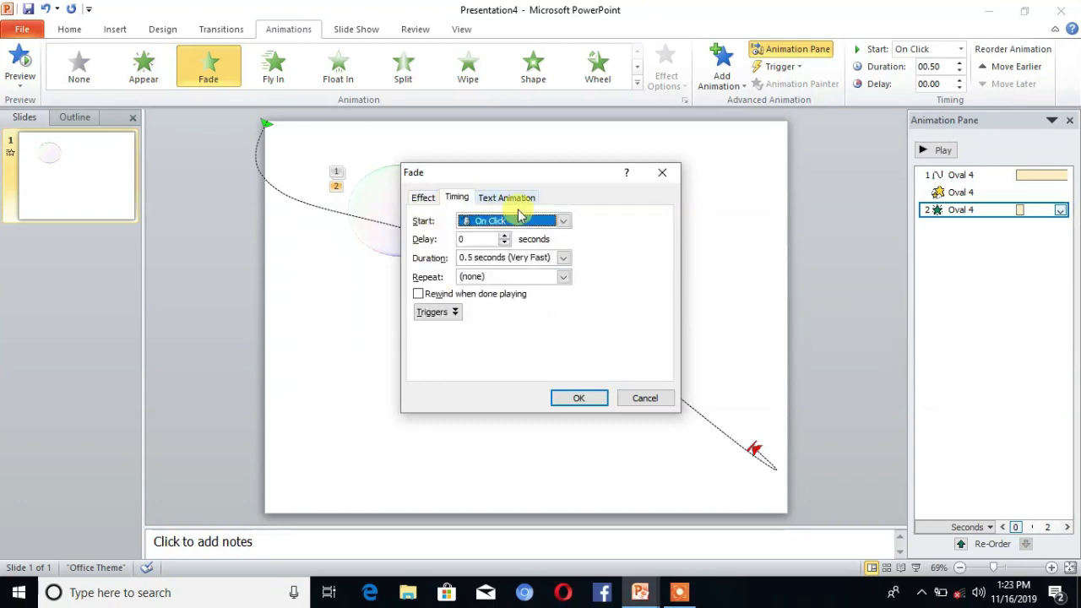
left_click(564, 221)
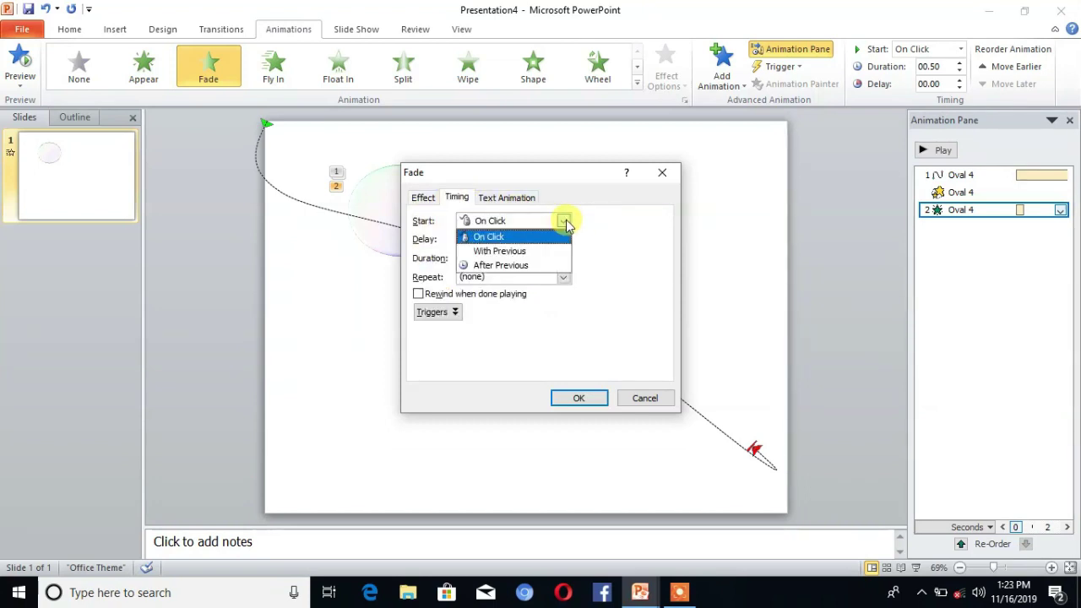
left_click(509, 252)
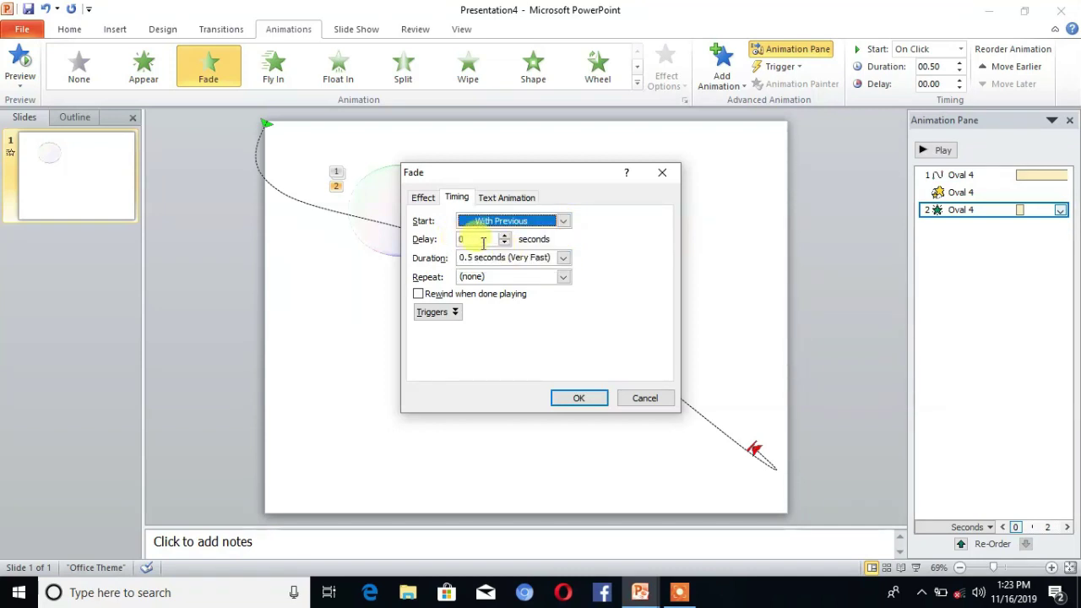
- Give the Fade animation a delay of 6 seconds and a duration of 0.1 seconds, and apply the settings
left_click(470, 238)
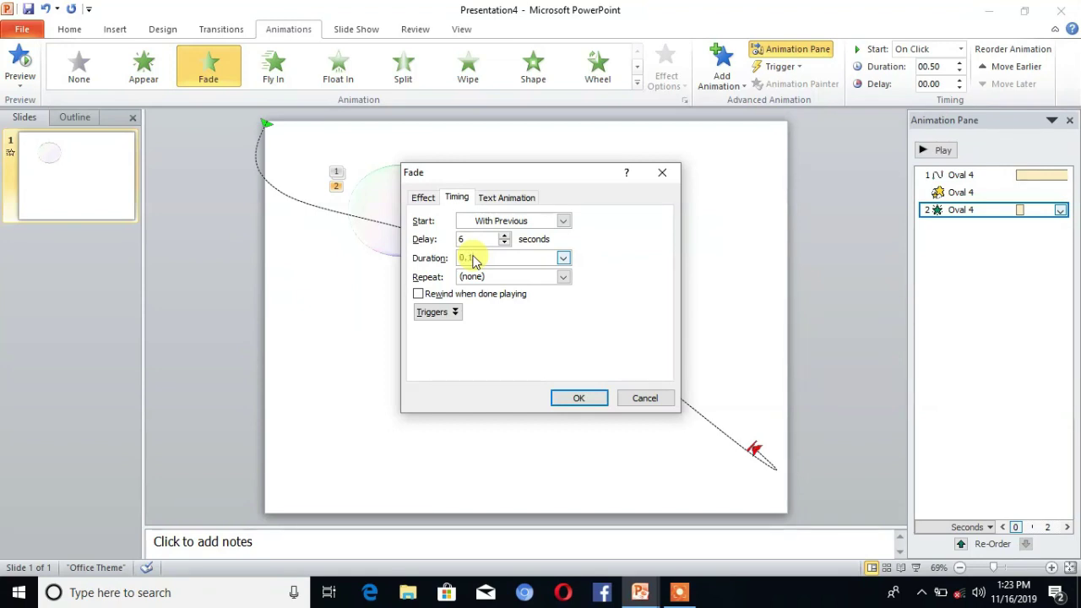
left_click(574, 401)
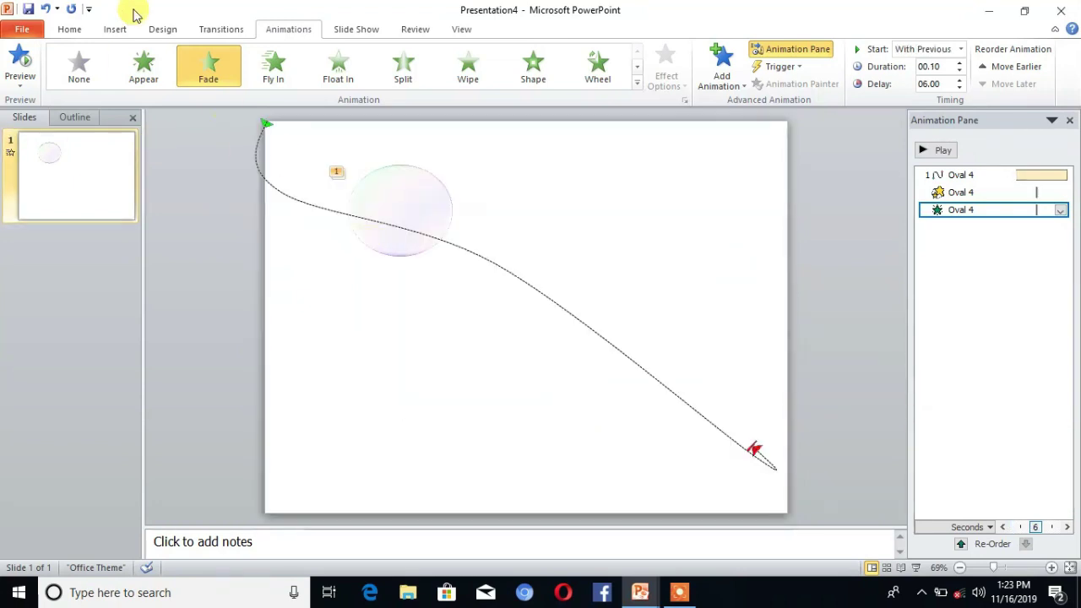
left_click(71, 31)
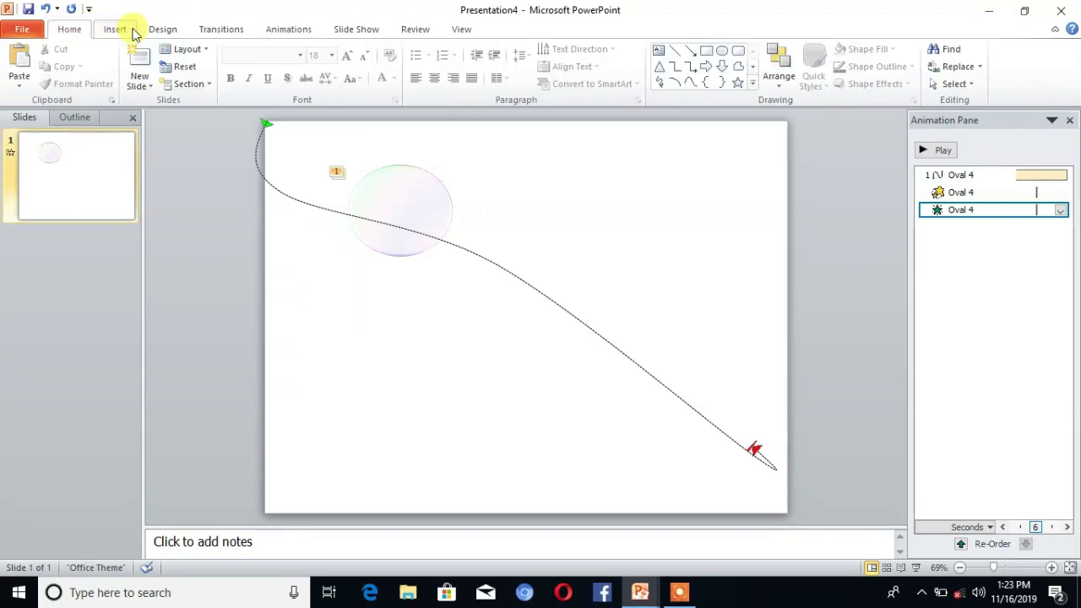
left_click(157, 30)
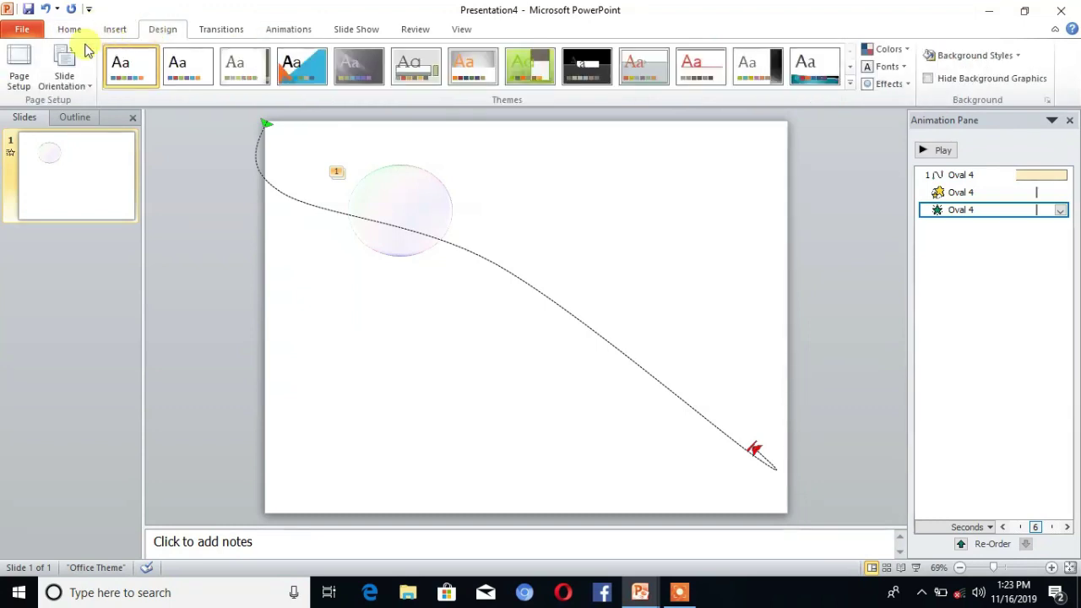
left_click(354, 34)
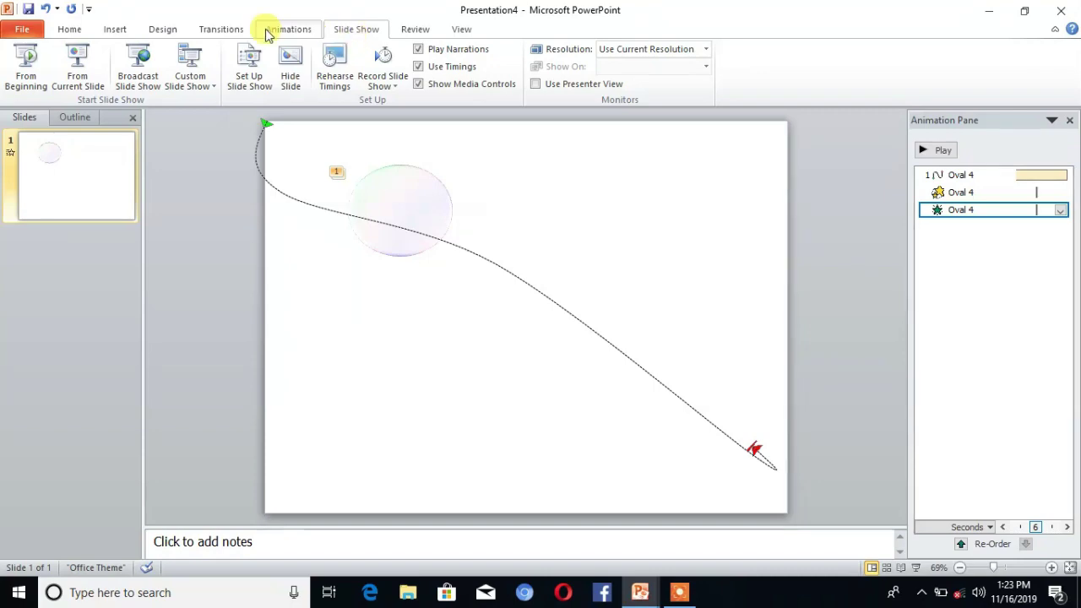